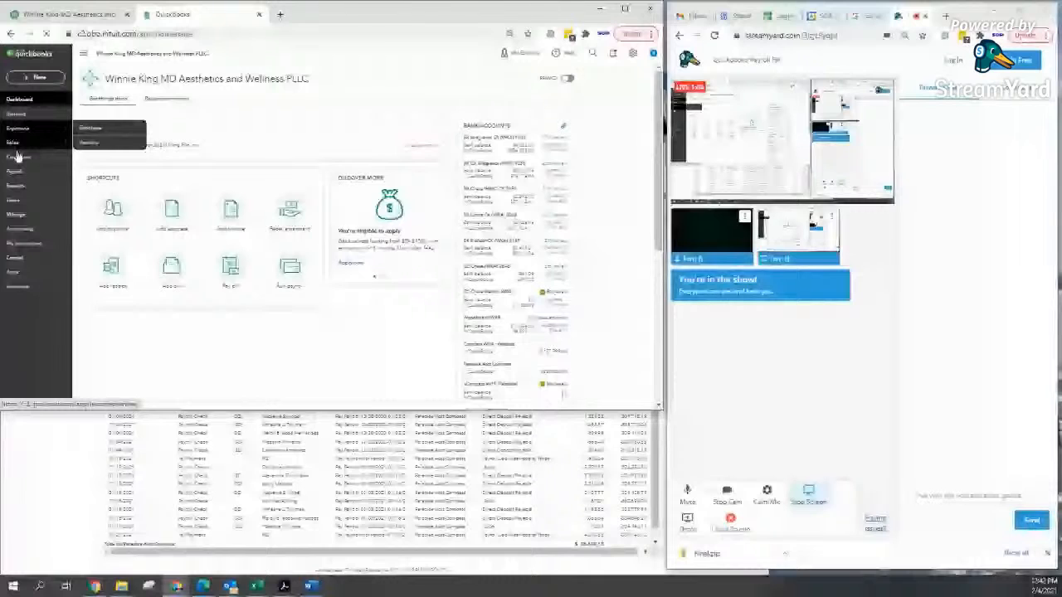
Step: Start a new journal entry and pull it out into its own window
{"action": "left_click", "coordinate": [39, 76]}
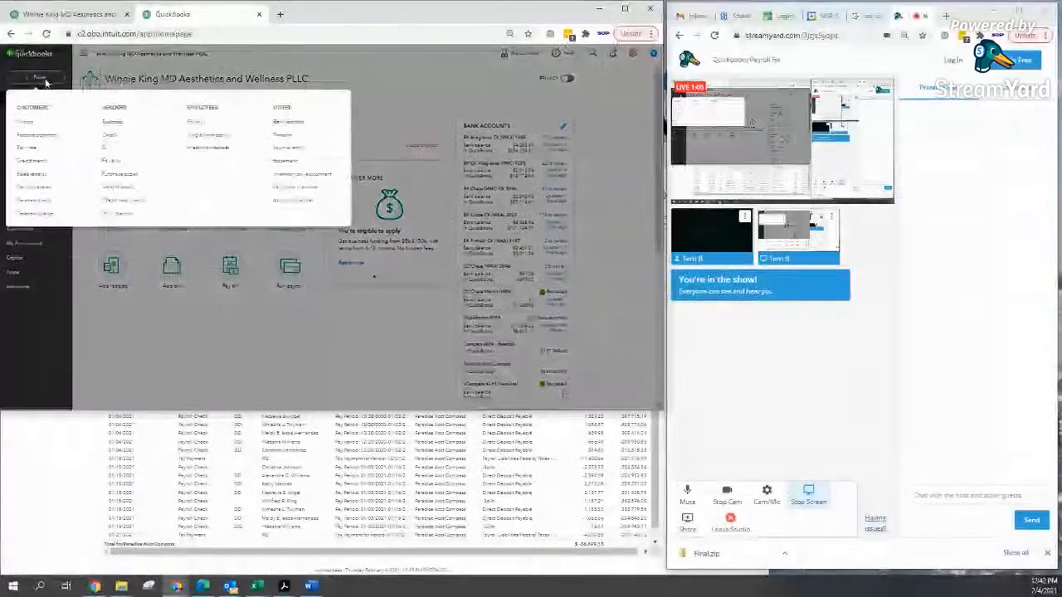
{"action": "left_click", "coordinate": [278, 150]}
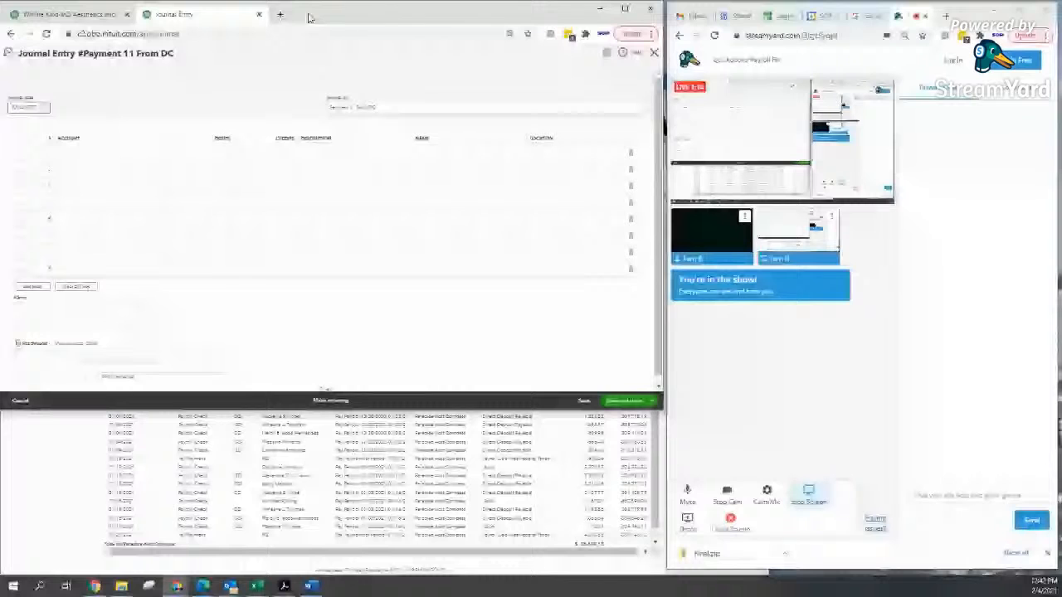
{"action": "left_click_drag", "start_coordinate": [234, 14], "coordinate": [235, 39]}
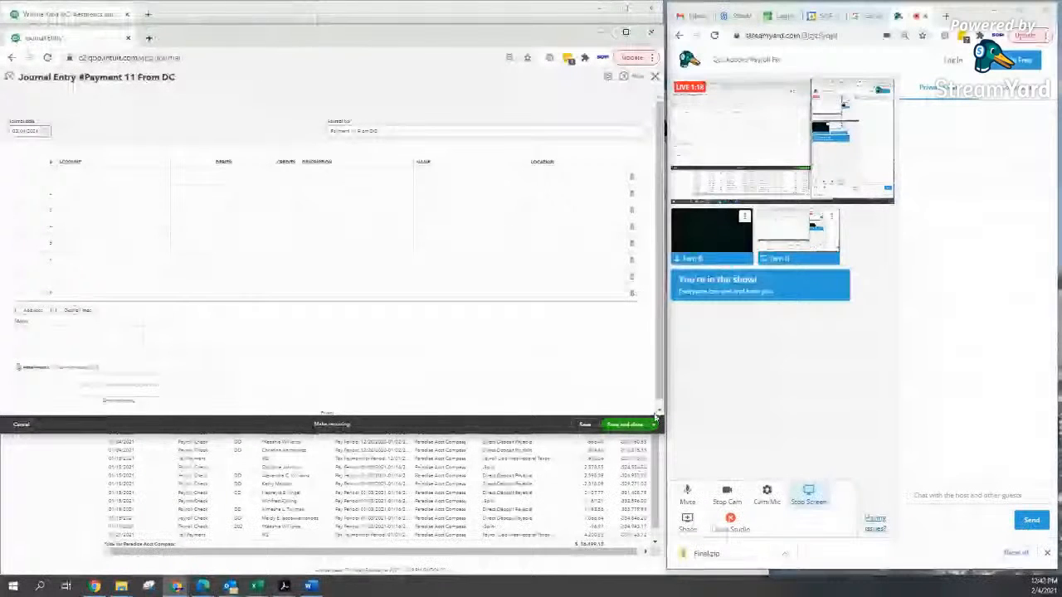
Step: Shrink the journal entry window and park it on the right beside the transaction report
{"action": "left_click_drag", "start_coordinate": [667, 437], "coordinate": [407, 399]}
{"action": "left_click_drag", "start_coordinate": [212, 34], "coordinate": [852, 93]}
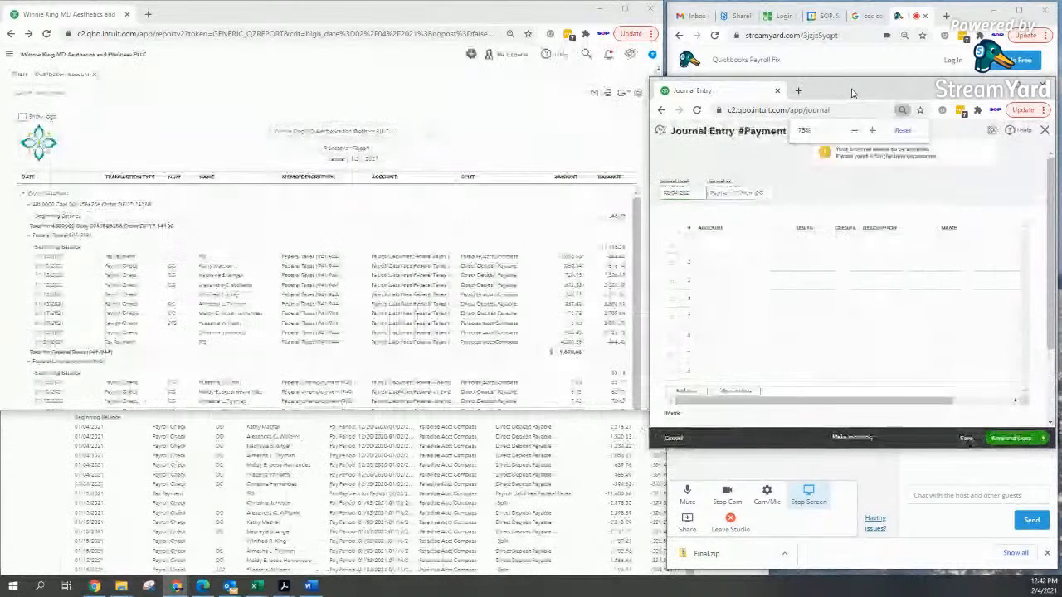
{"action": "left_click", "coordinate": [461, 141]}
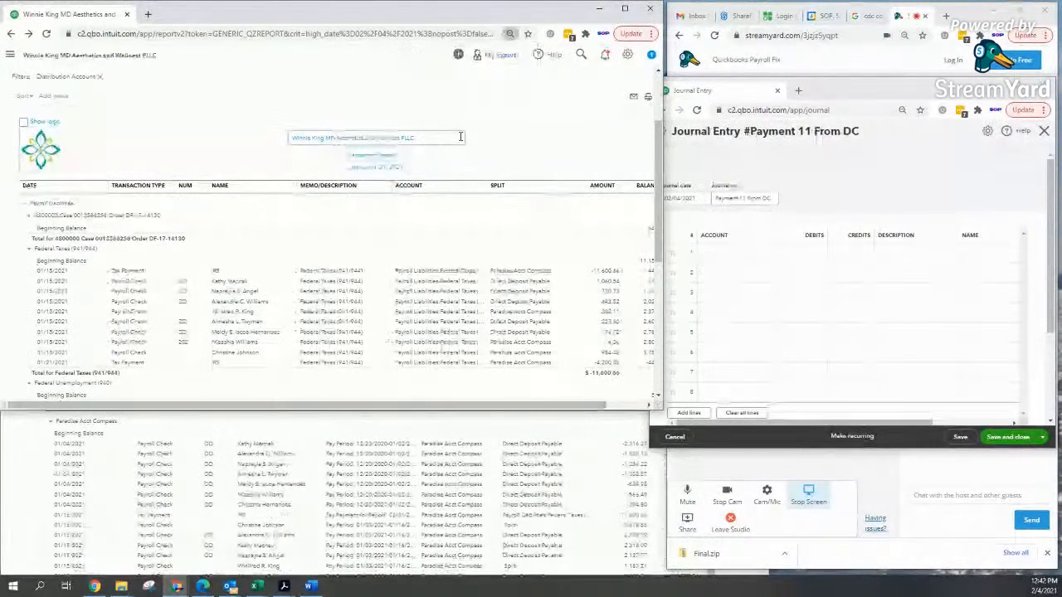
Step: Zoom in one step and move and narrow the Paradise Acct Compass report beside the journal
{"action": "left_click", "coordinate": [648, 407]}
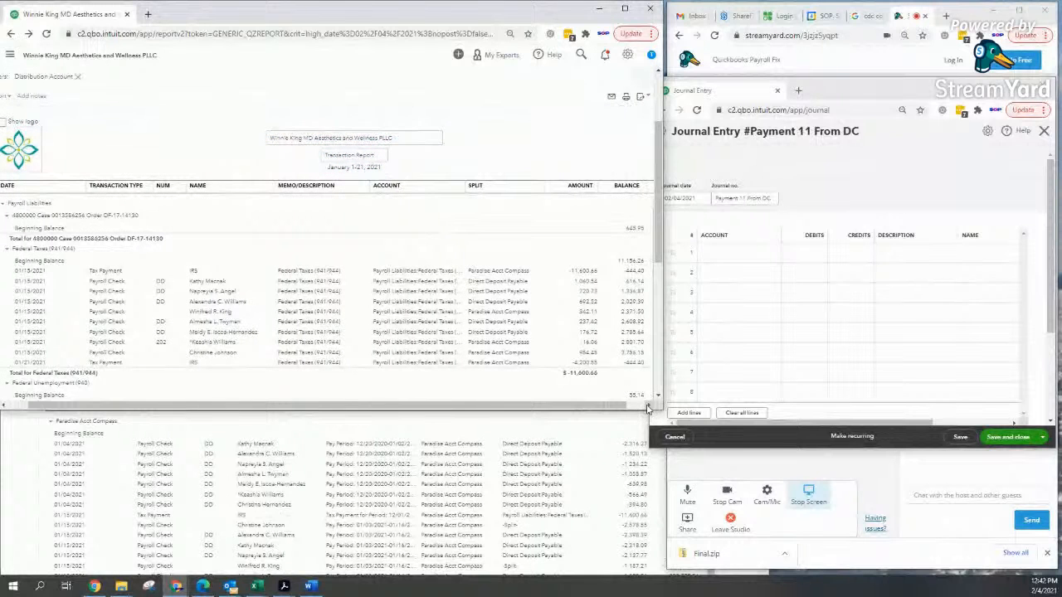
{"action": "left_click", "coordinate": [595, 454]}
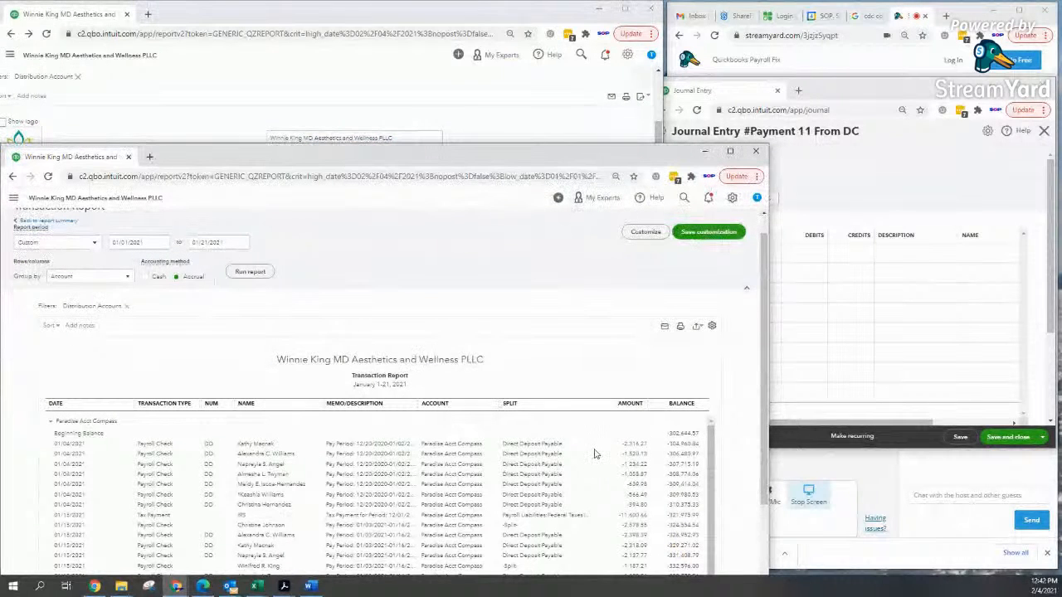
{"action": "key", "text": "ctrl+plus"}
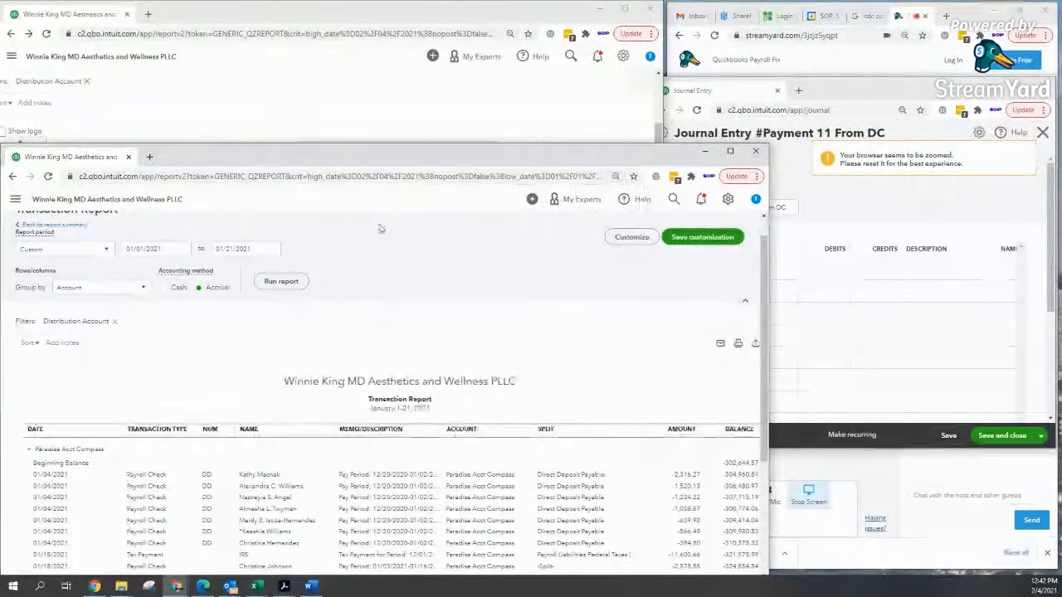
{"action": "left_click_drag", "start_coordinate": [369, 157], "coordinate": [349, 156]}
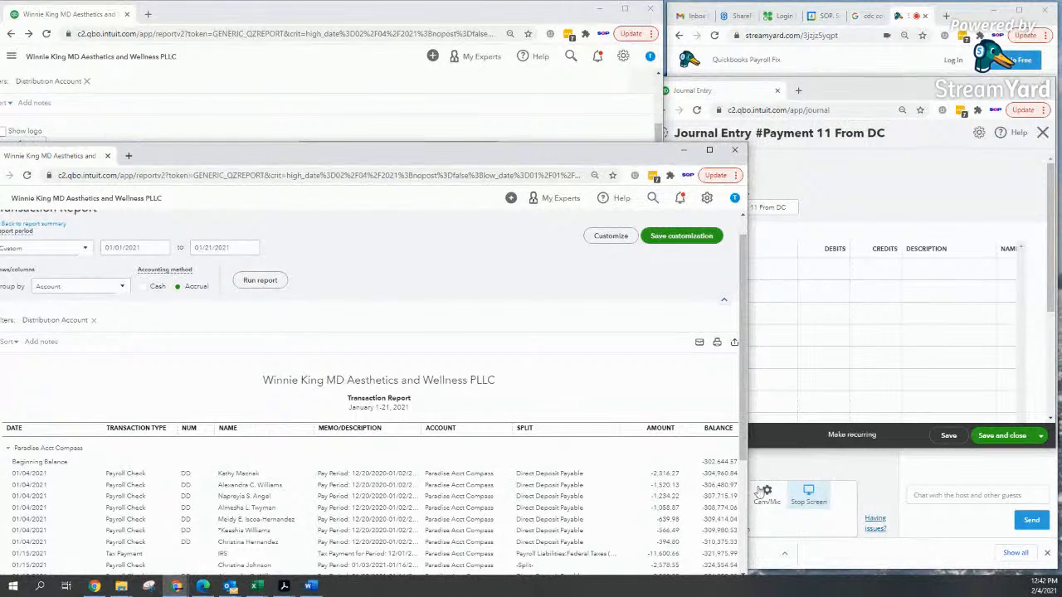
{"action": "left_click_drag", "start_coordinate": [749, 485], "coordinate": [693, 485]}
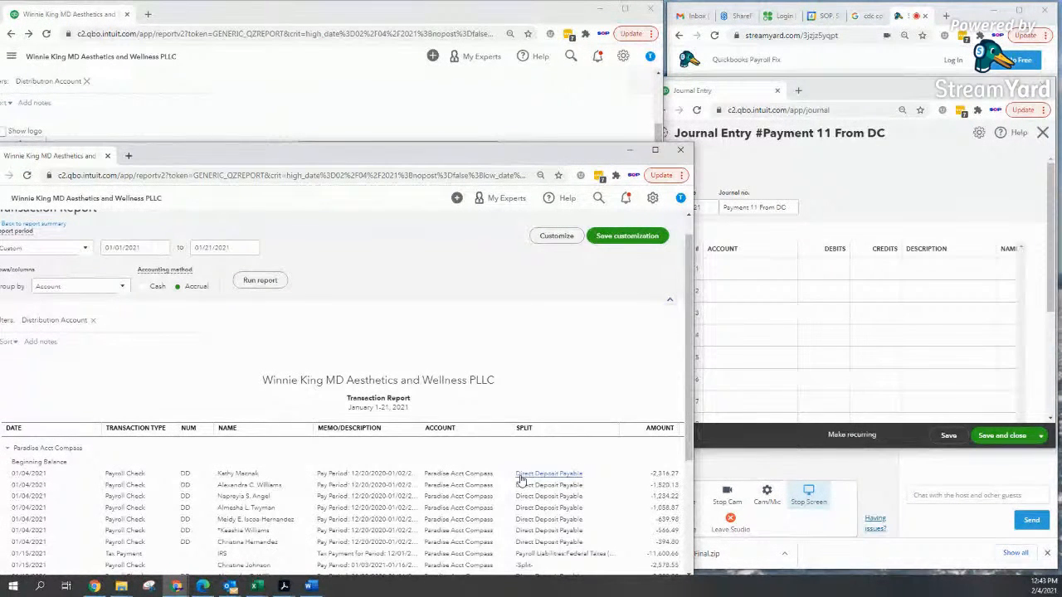
Step: Widen the Payroll Liabilities report and expand Federal Taxes (941/944) to show both IRS payments
{"action": "left_click", "coordinate": [313, 78]}
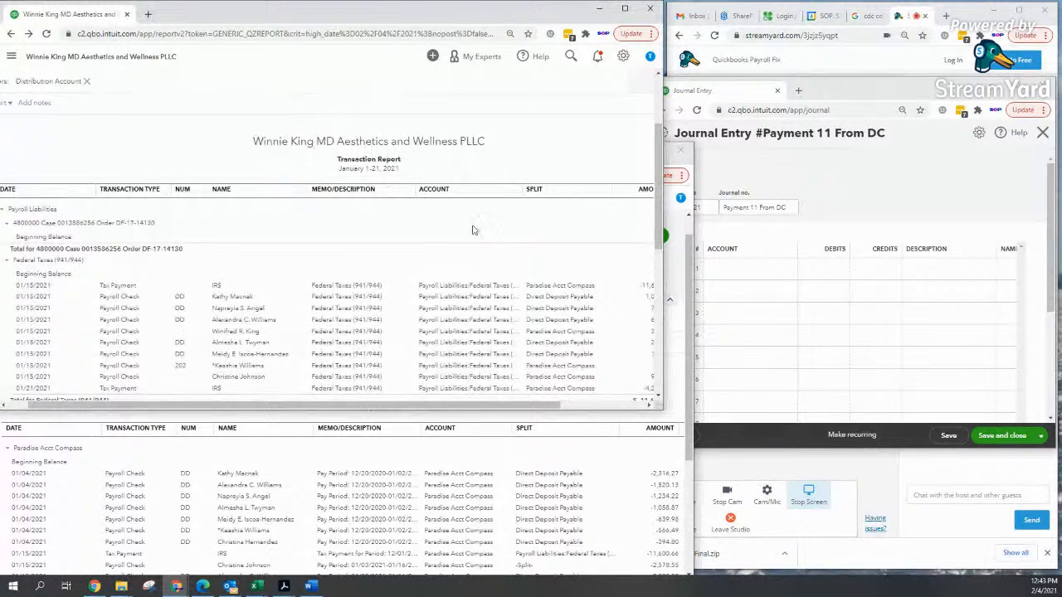
{"action": "left_click_drag", "start_coordinate": [663, 334], "coordinate": [686, 336]}
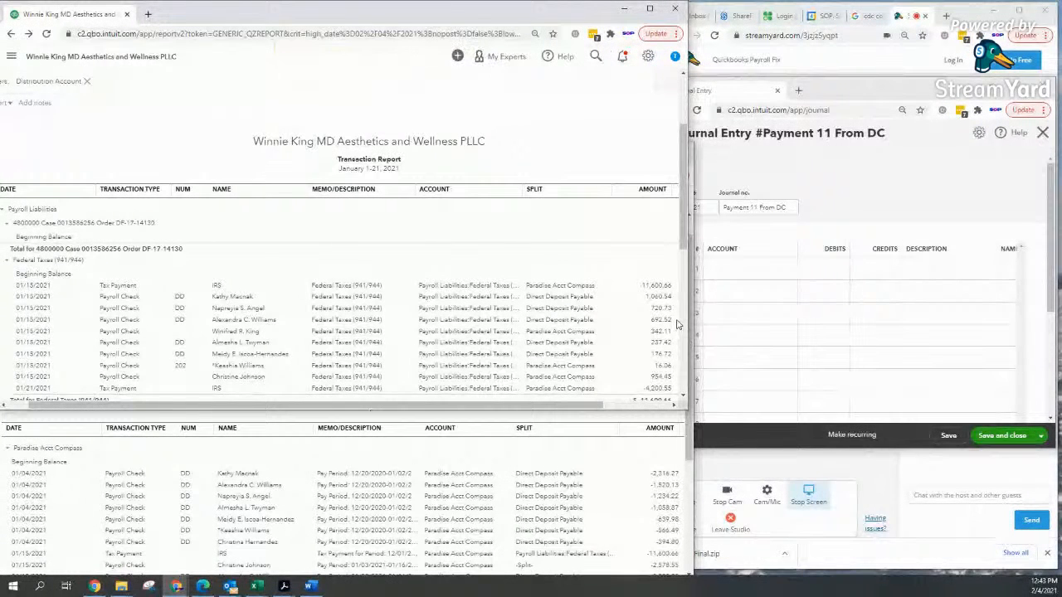
{"action": "left_click", "coordinate": [740, 274]}
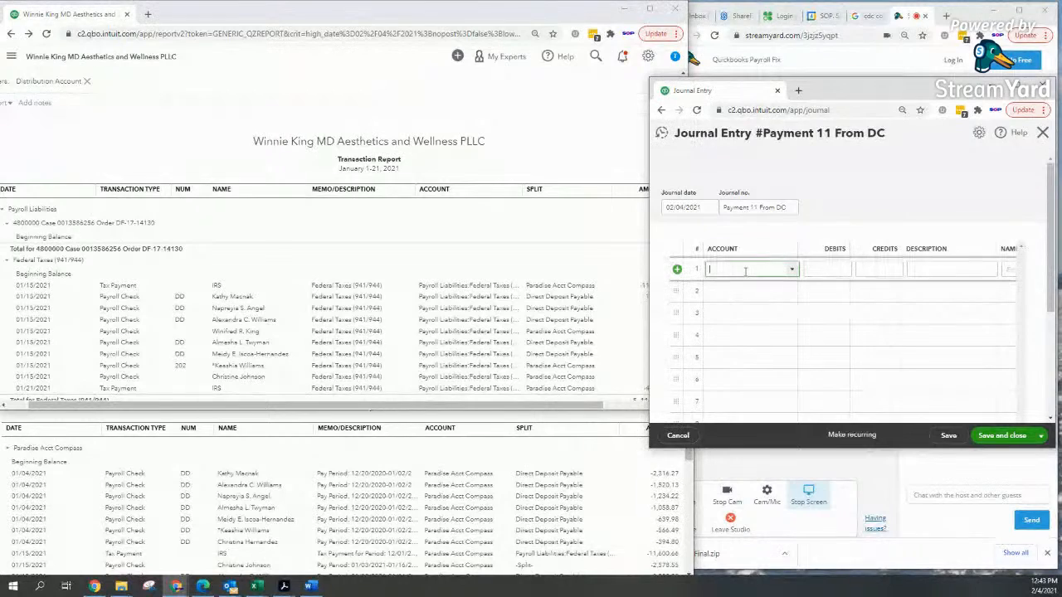
{"action": "left_click", "coordinate": [594, 257]}
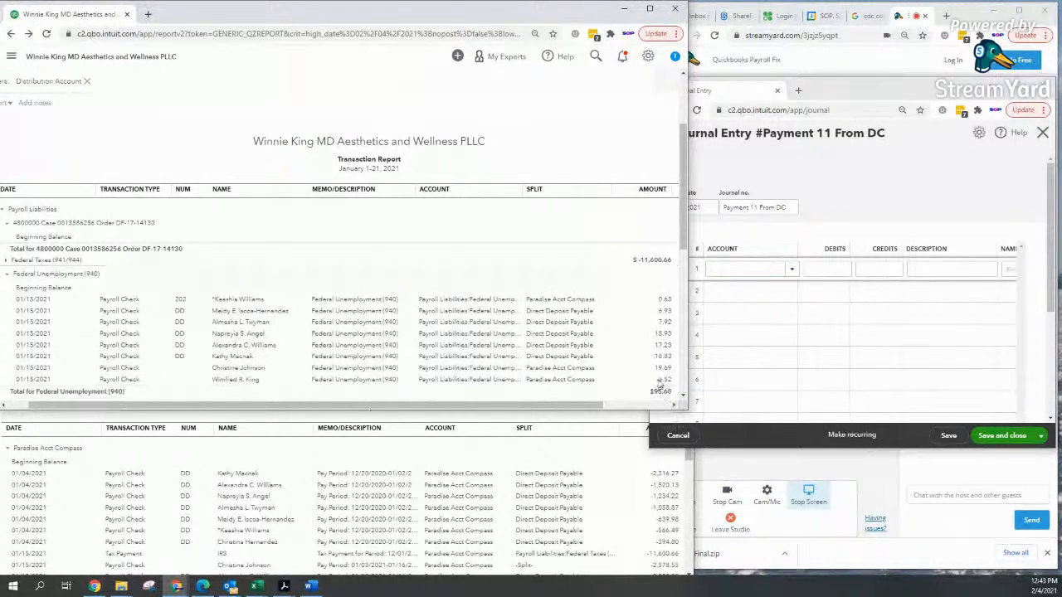
{"action": "left_click_drag", "start_coordinate": [681, 398], "coordinate": [686, 385]}
{"action": "scroll", "coordinate": [687, 385], "scroll_direction": "up", "scroll_amount": 10}
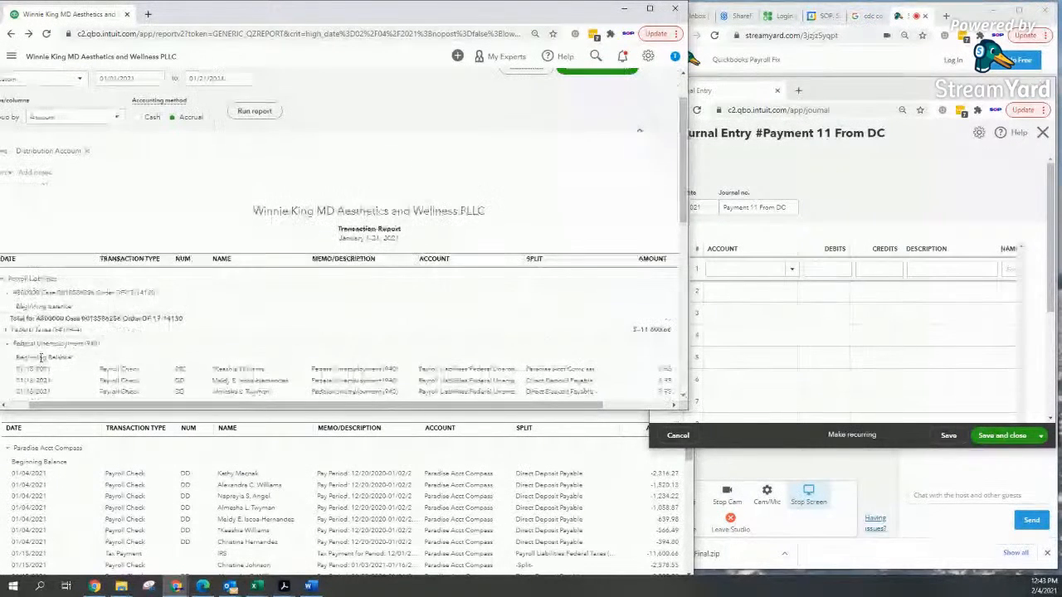
{"action": "left_click", "coordinate": [7, 330]}
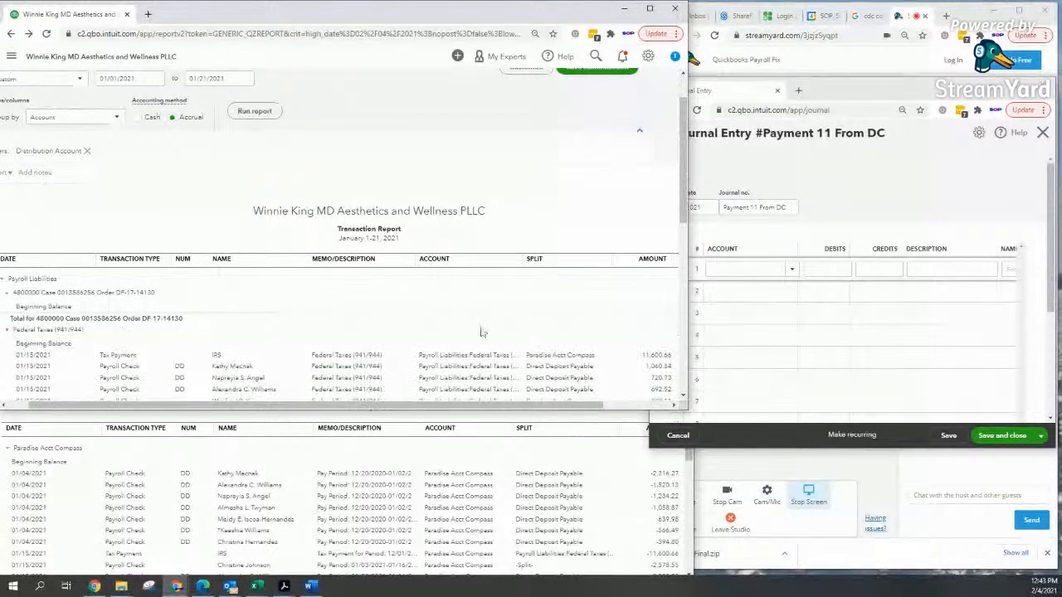
{"action": "left_click_drag", "start_coordinate": [683, 202], "coordinate": [677, 268]}
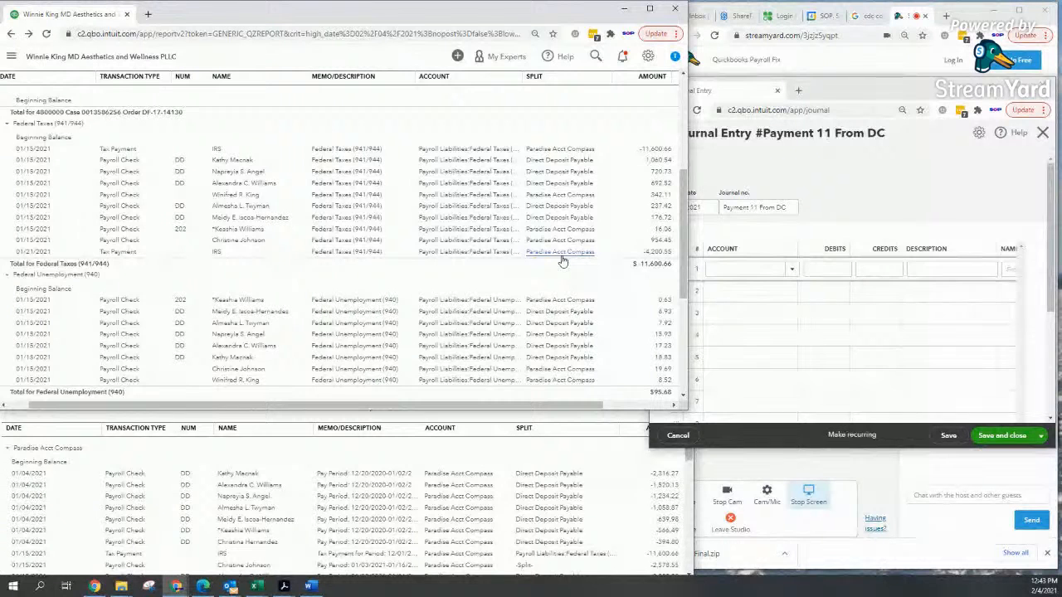
Step: Set journal line 1 to Paradise Acct Compass with a 4,200.55 debit
{"action": "left_click", "coordinate": [726, 269]}
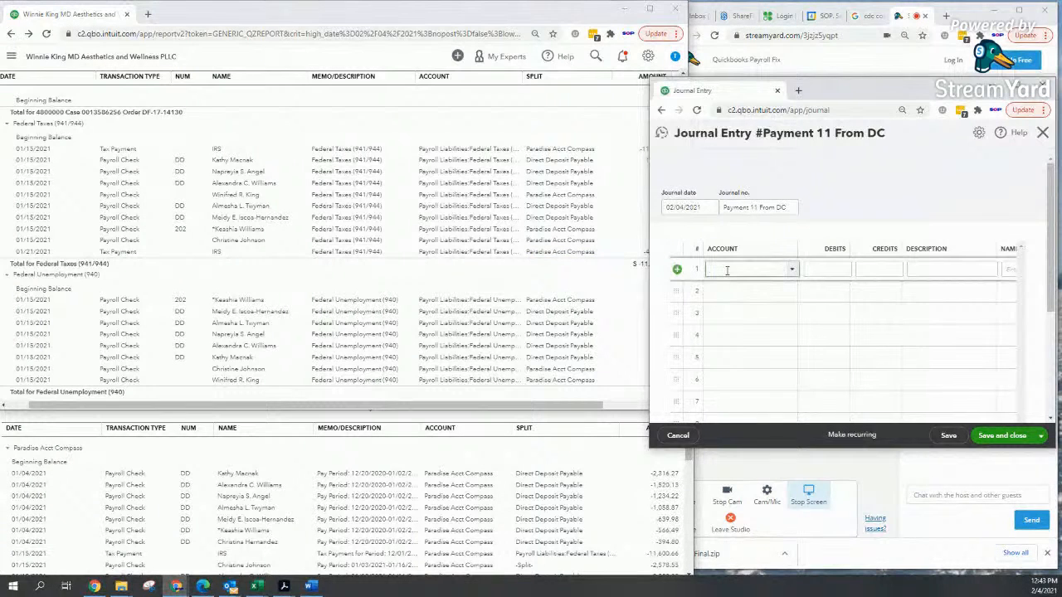
{"action": "type", "text": "para"}
{"action": "key", "text": "Tab"}
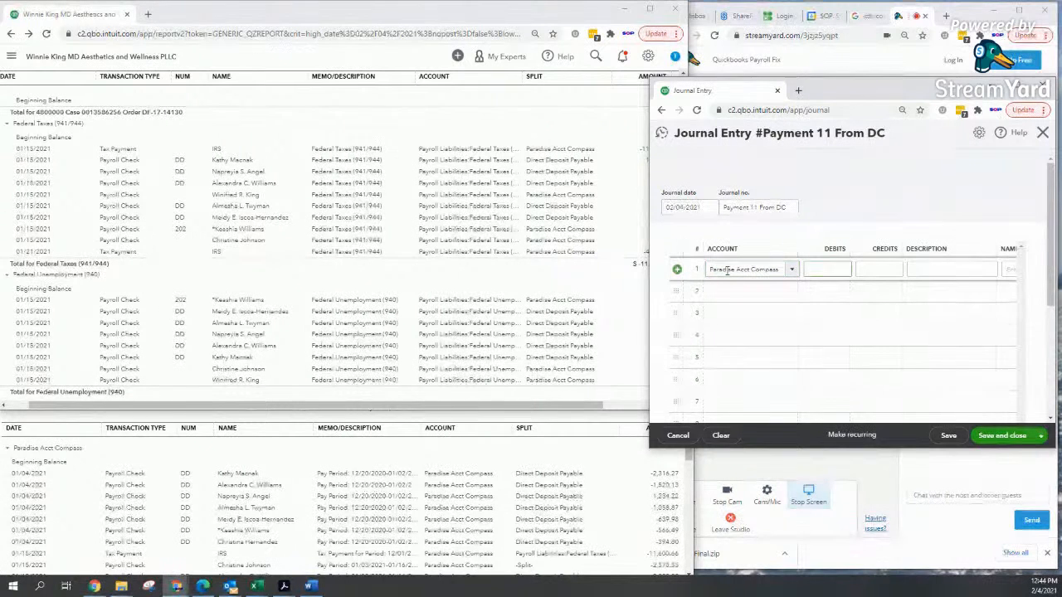
{"action": "left_click", "coordinate": [562, 261]}
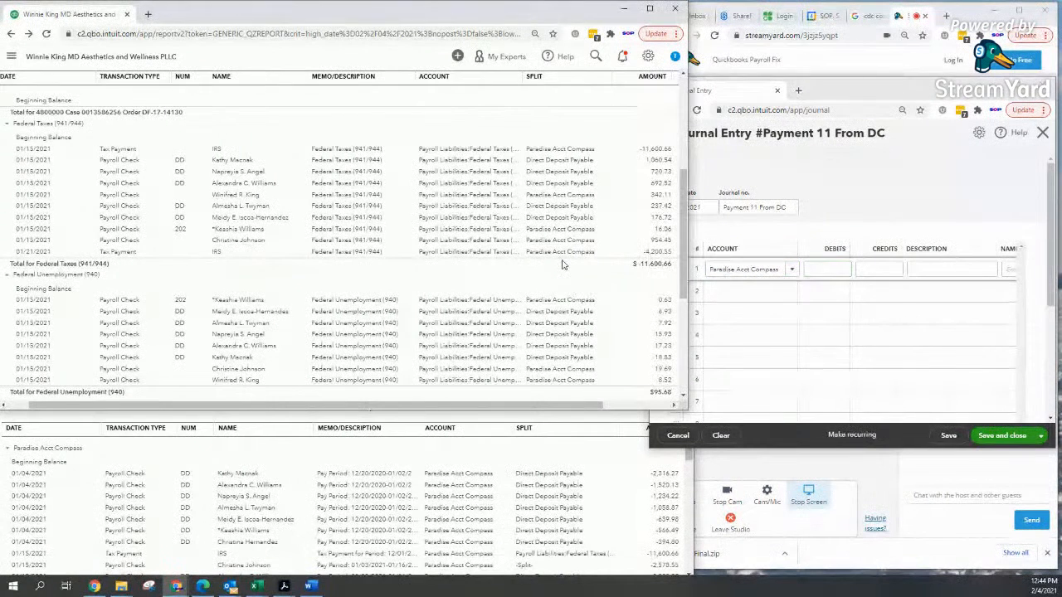
{"action": "left_click", "coordinate": [823, 271]}
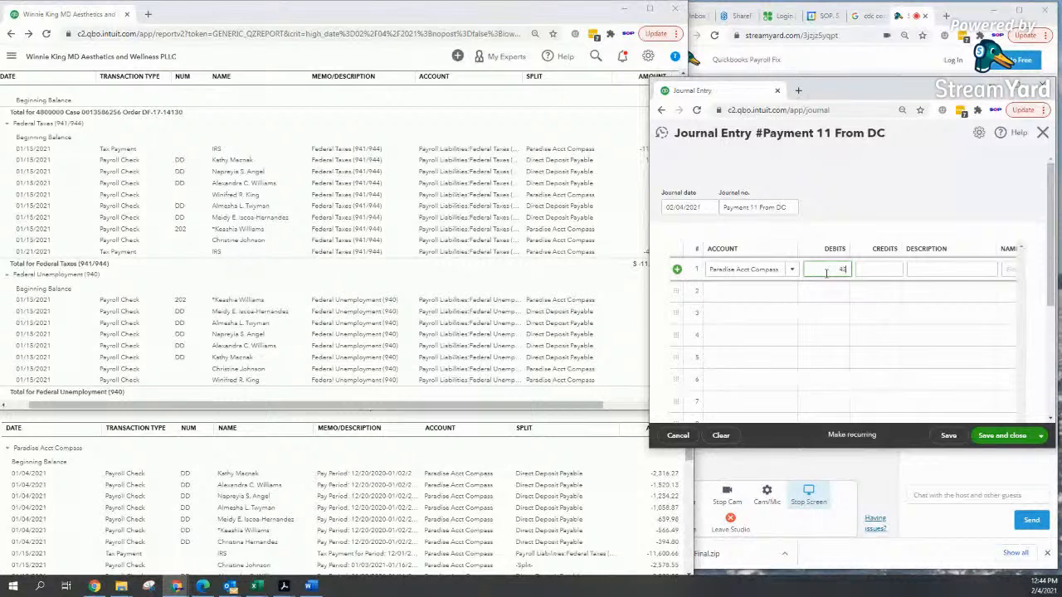
{"action": "key", "text": "Tab"}
{"action": "key", "text": "Tab"}
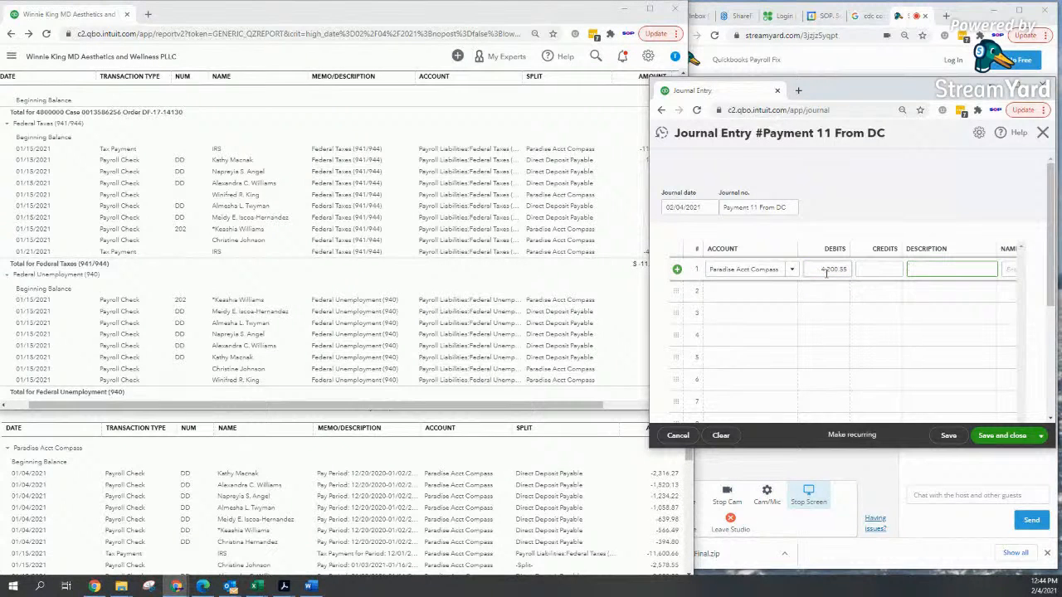
Step: Describe line 1 as 'Posted to wrong account' and begin entering account 1608
{"action": "type", "text": "Posted to wo"}
{"action": "key", "text": "Tab"}
{"action": "key", "text": "Tab"}
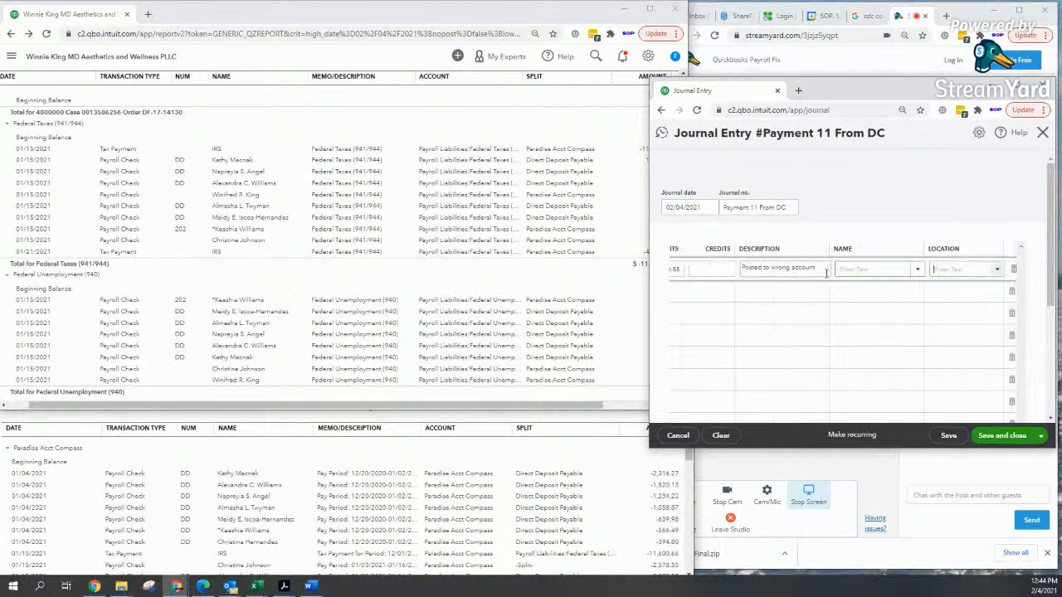
{"action": "key", "text": "Tab"}
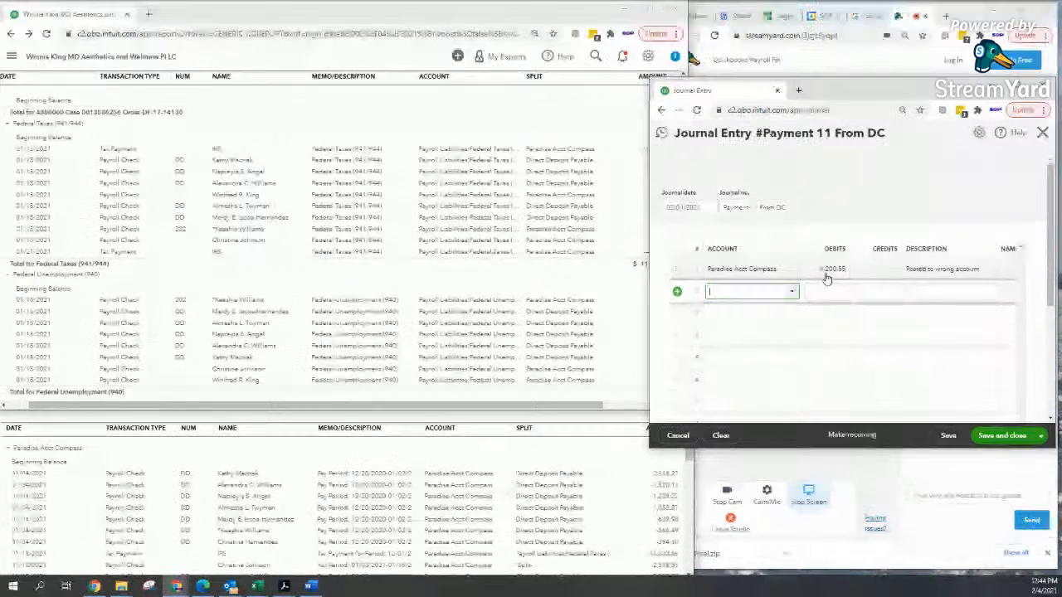
{"action": "type", "text": "1608"}
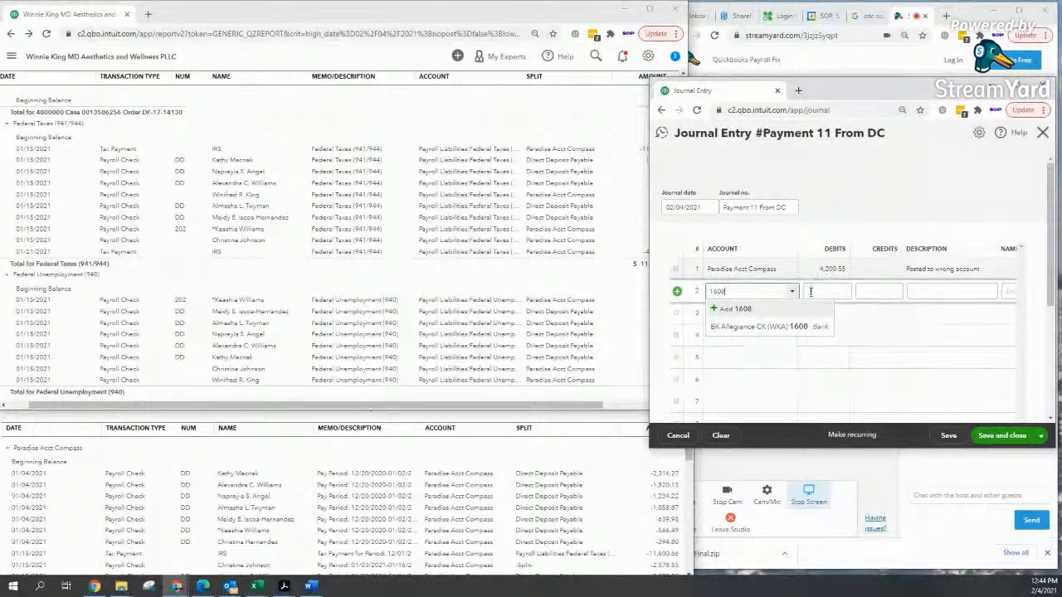
{"action": "left_click", "coordinate": [798, 330]}
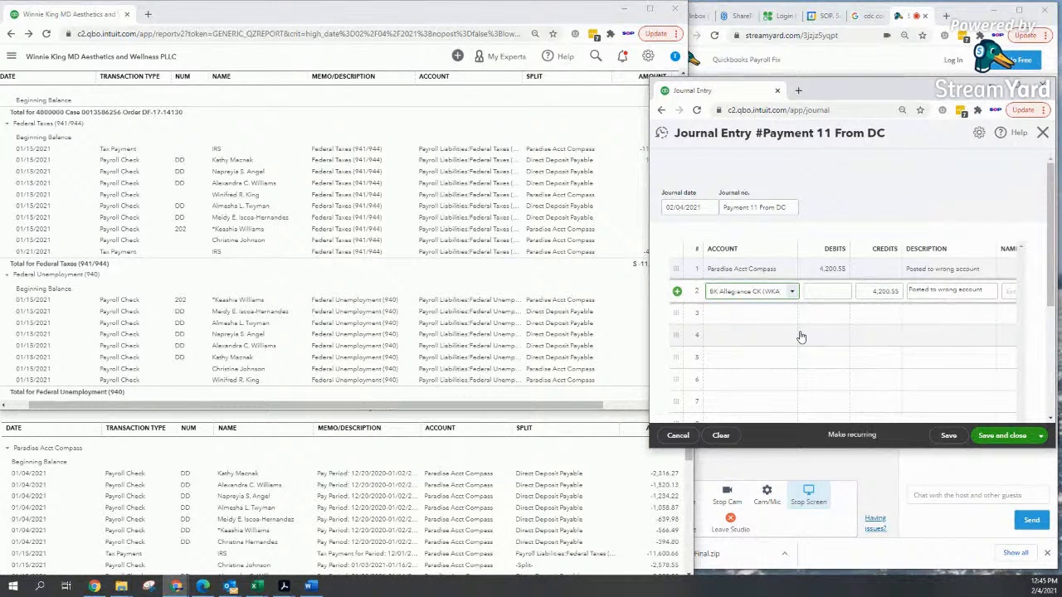
{"action": "left_click", "coordinate": [699, 211]}
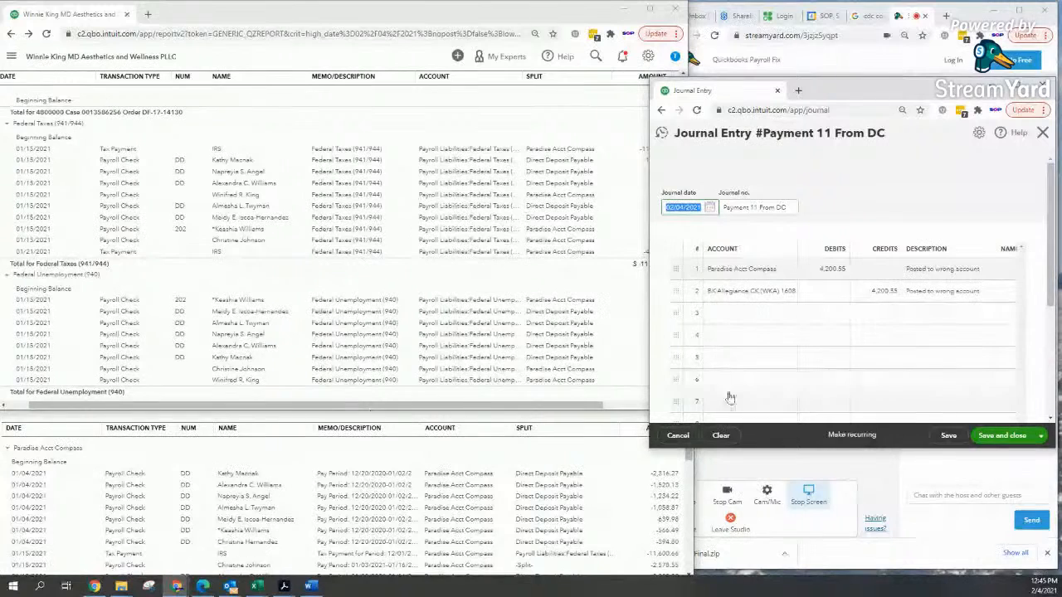
Step: Expand the report's Federal Taxes (941/944) group to compare its payments with the 4,200.55 lines
{"action": "left_click", "coordinate": [502, 126]}
{"action": "scroll", "coordinate": [501, 126], "scroll_direction": "down", "scroll_amount": 3}
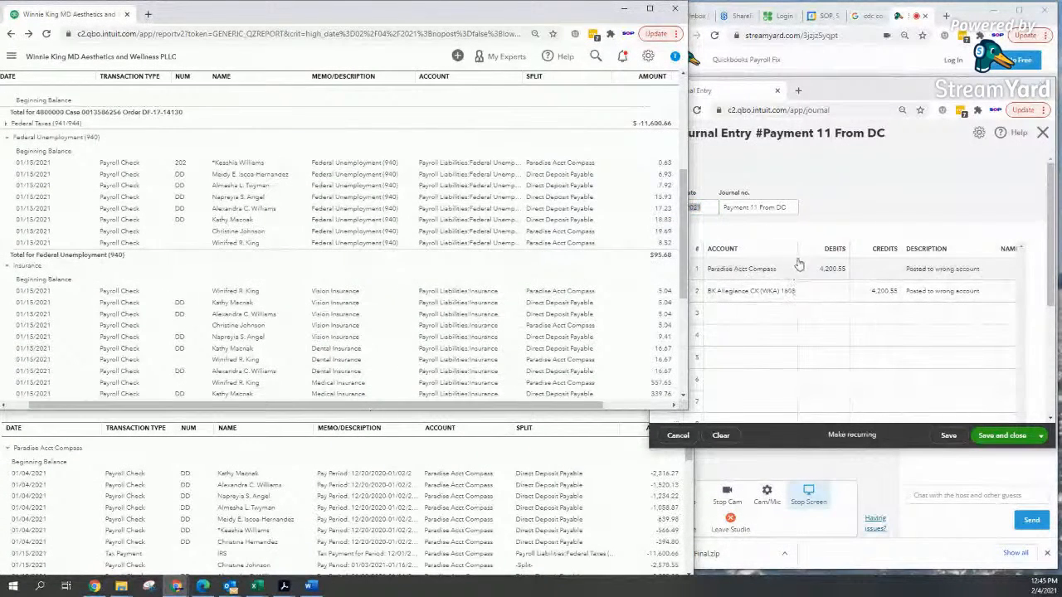
{"action": "left_click_drag", "start_coordinate": [683, 286], "coordinate": [694, 243]}
{"action": "left_click", "coordinate": [16, 257]}
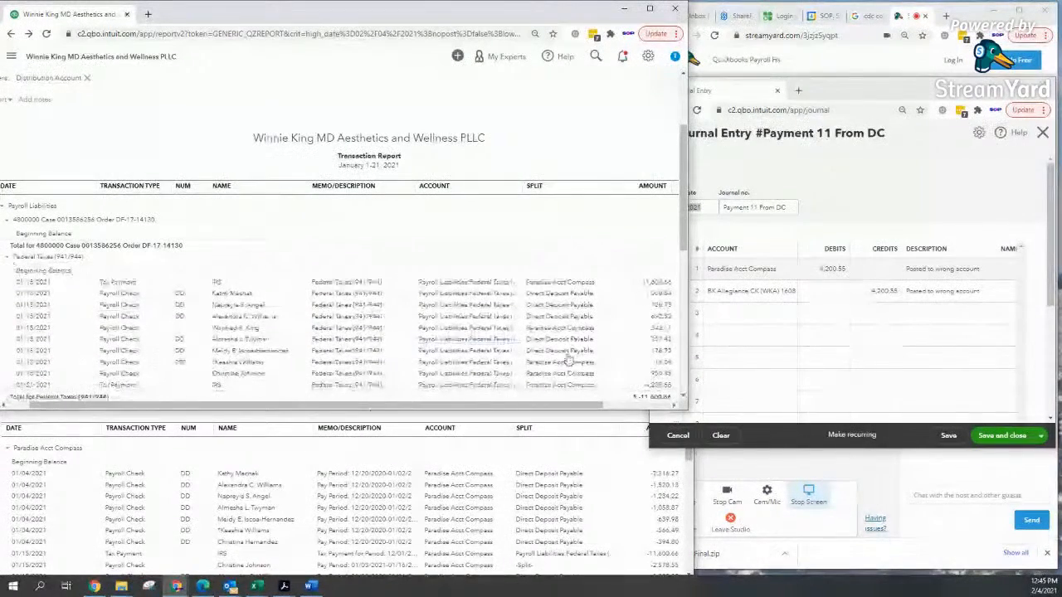
{"action": "left_click", "coordinate": [732, 270]}
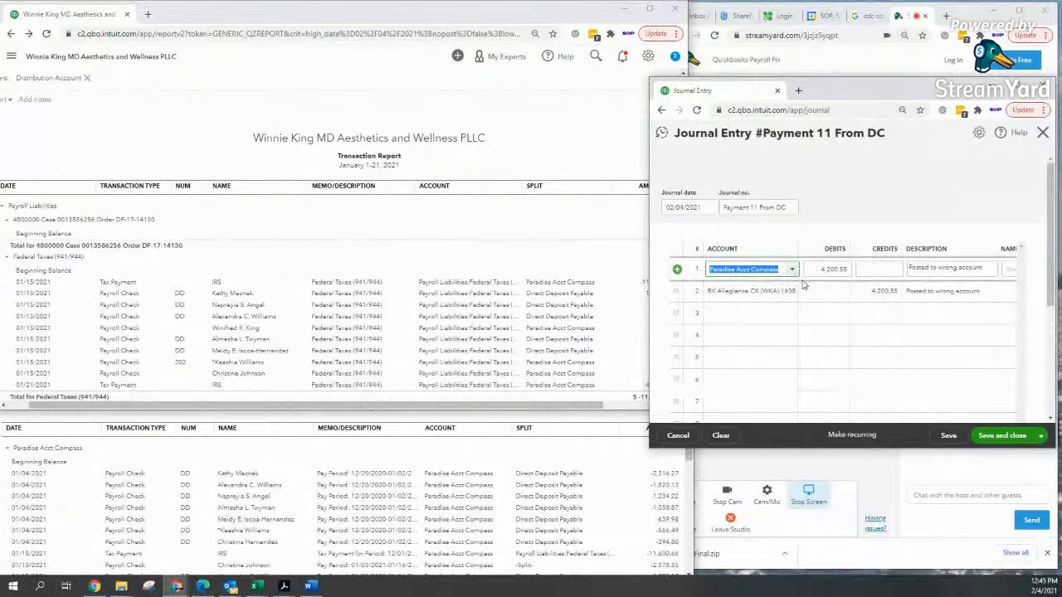
{"action": "left_click", "coordinate": [580, 236]}
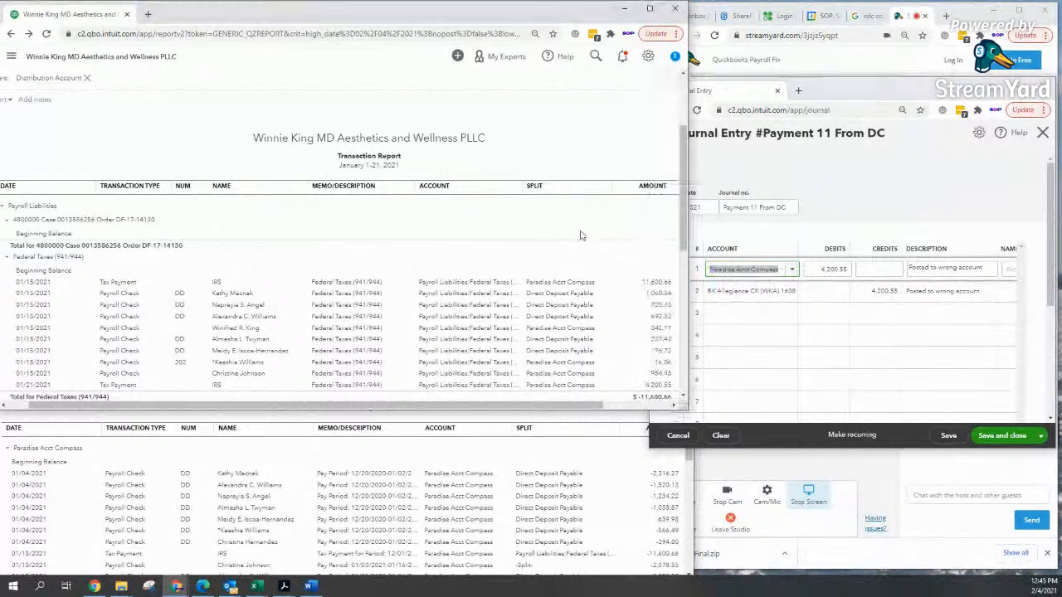
{"action": "left_click", "coordinate": [684, 399]}
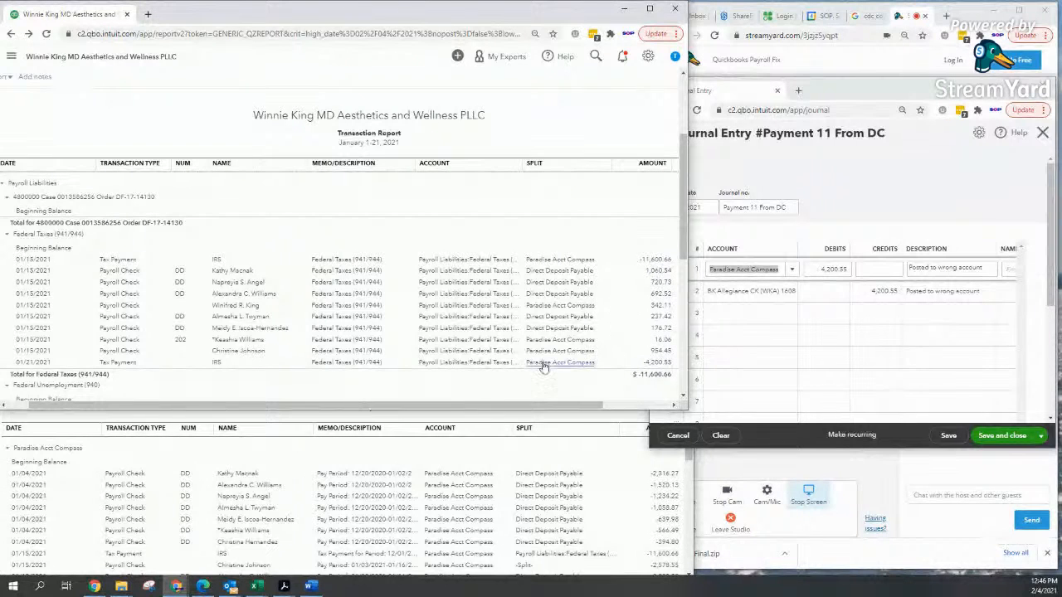
Step: Move the Paradise Acct Compass report higher and stretch it down to the $-36,499.15 total
{"action": "left_click", "coordinate": [568, 434]}
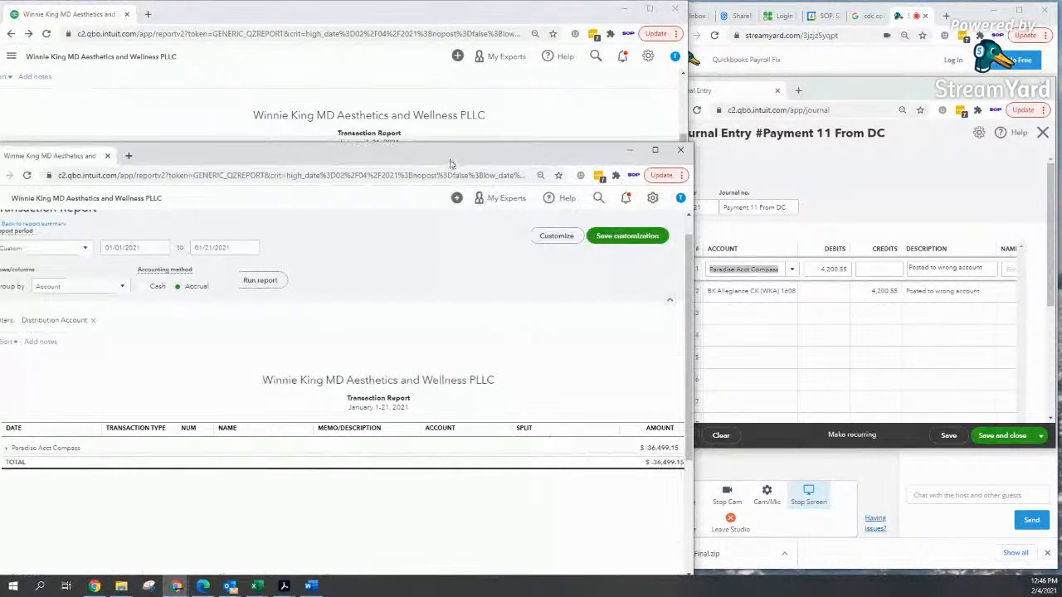
{"action": "left_click_drag", "start_coordinate": [452, 156], "coordinate": [459, 28]}
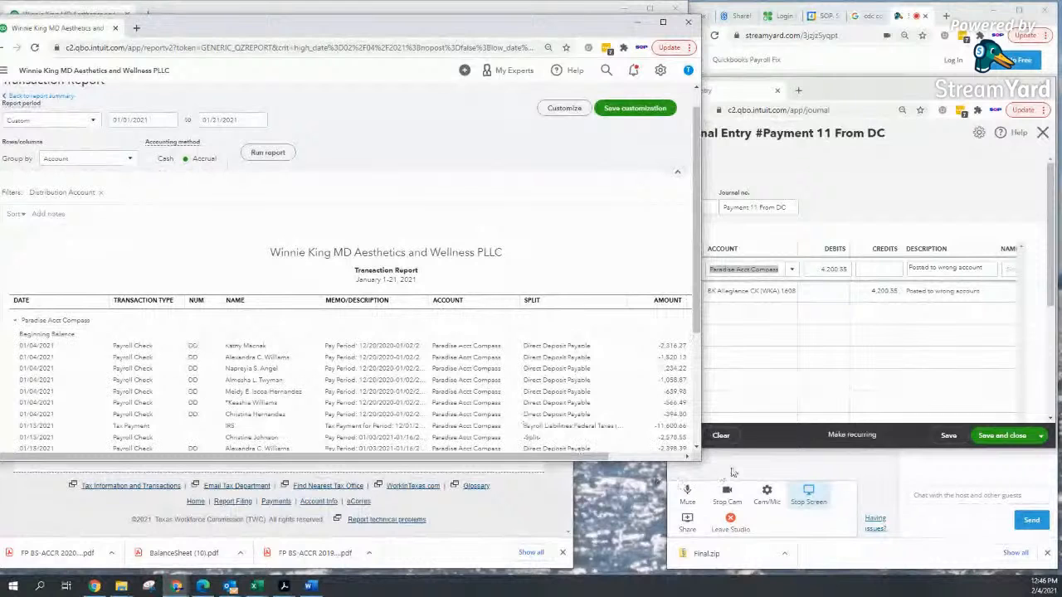
{"action": "left_click_drag", "start_coordinate": [700, 460], "coordinate": [703, 563]}
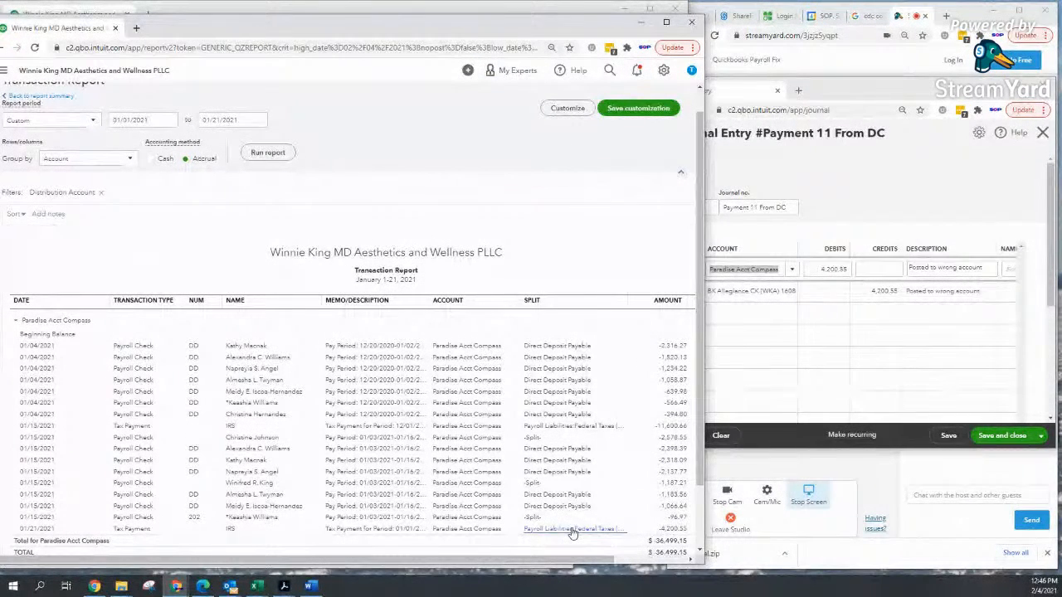
{"action": "left_click", "coordinate": [538, 7]}
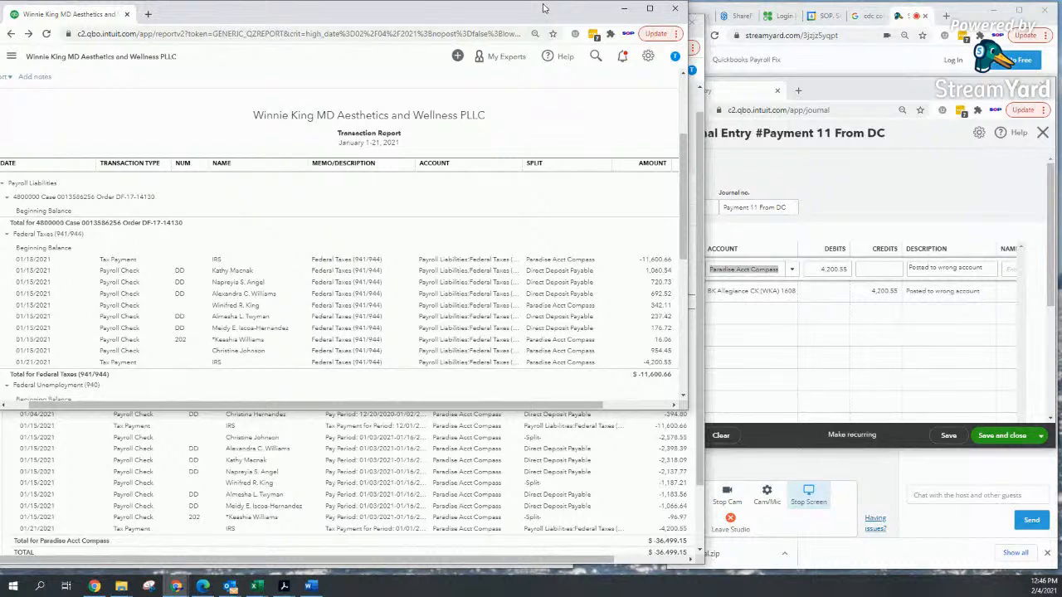
Step: Narrow the journal window and set the journal date to 01/21/2021
{"action": "left_click", "coordinate": [757, 316]}
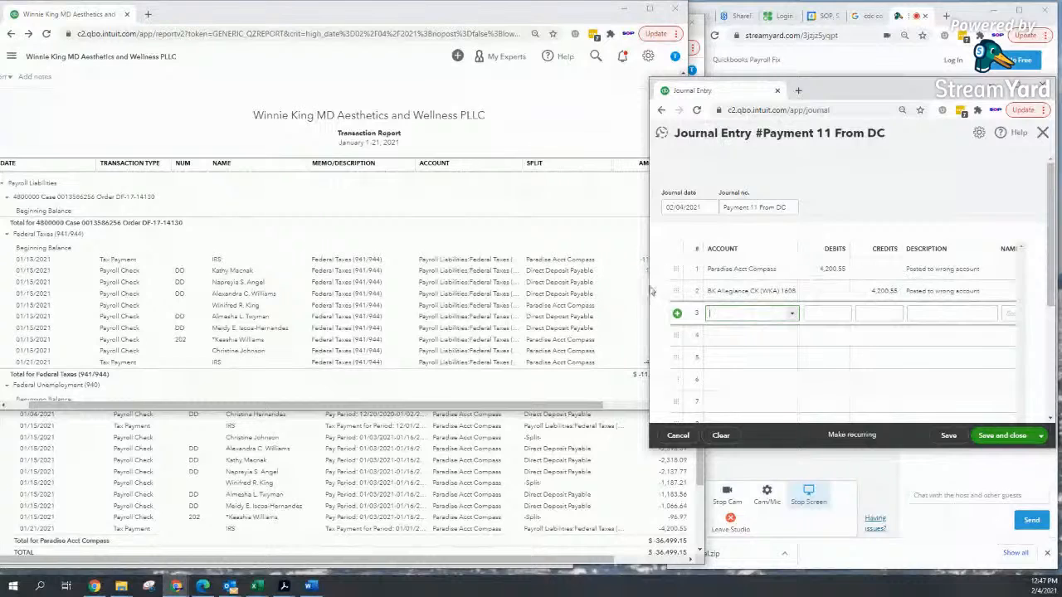
{"action": "left_click_drag", "start_coordinate": [649, 284], "coordinate": [679, 274]}
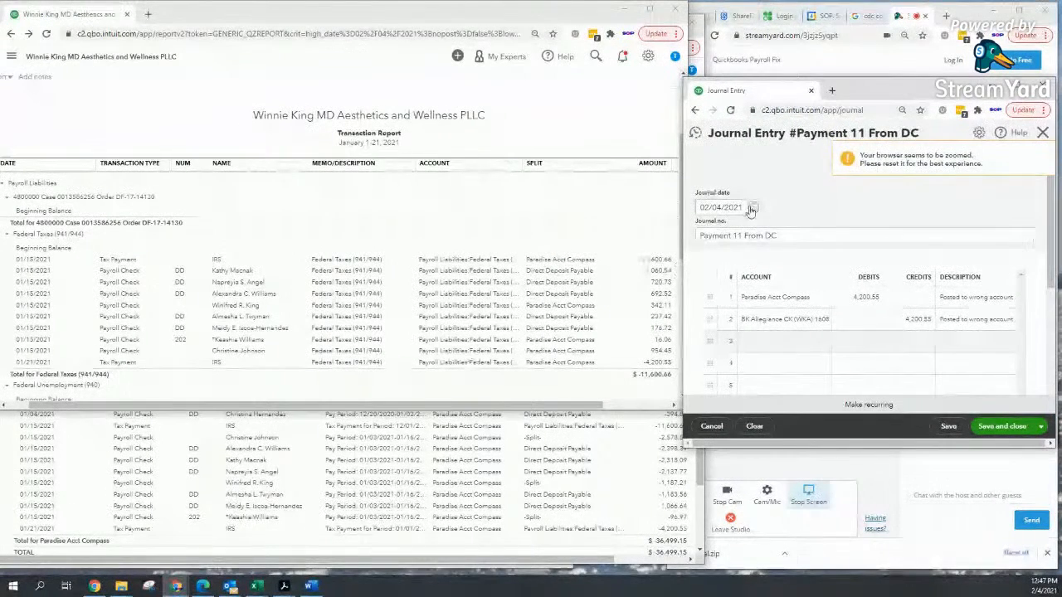
{"action": "triple_click", "coordinate": [744, 207]}
{"action": "type", "text": "0"}
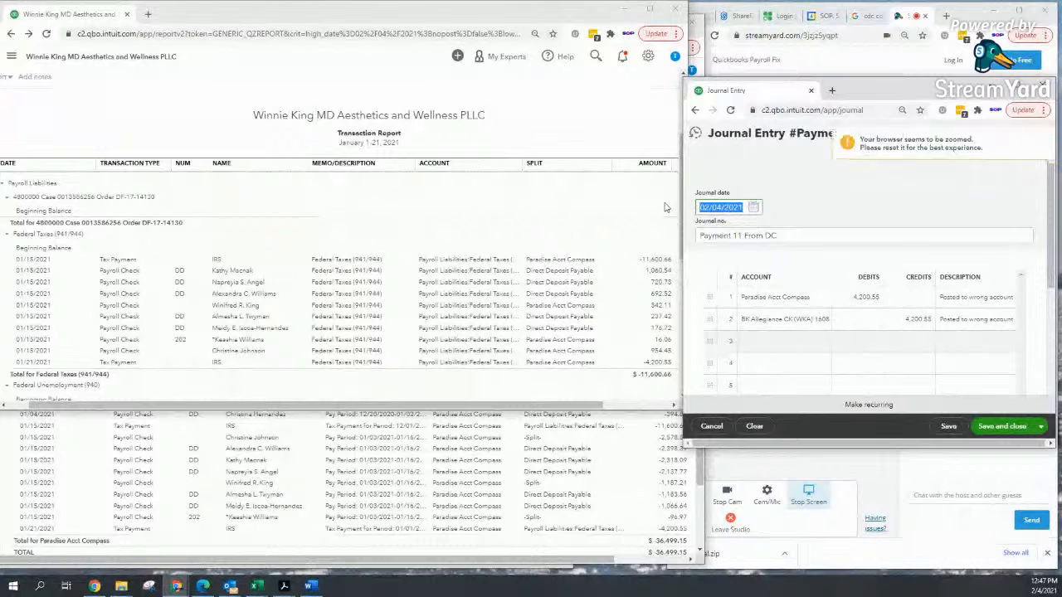
{"action": "type", "text": "12121"}
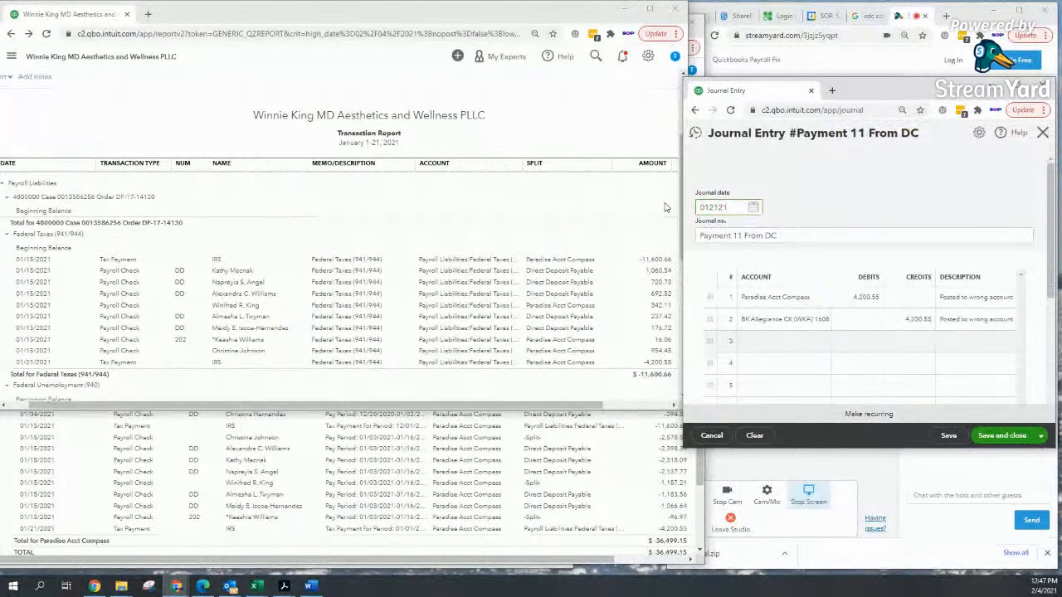
{"action": "key", "text": "Tab"}
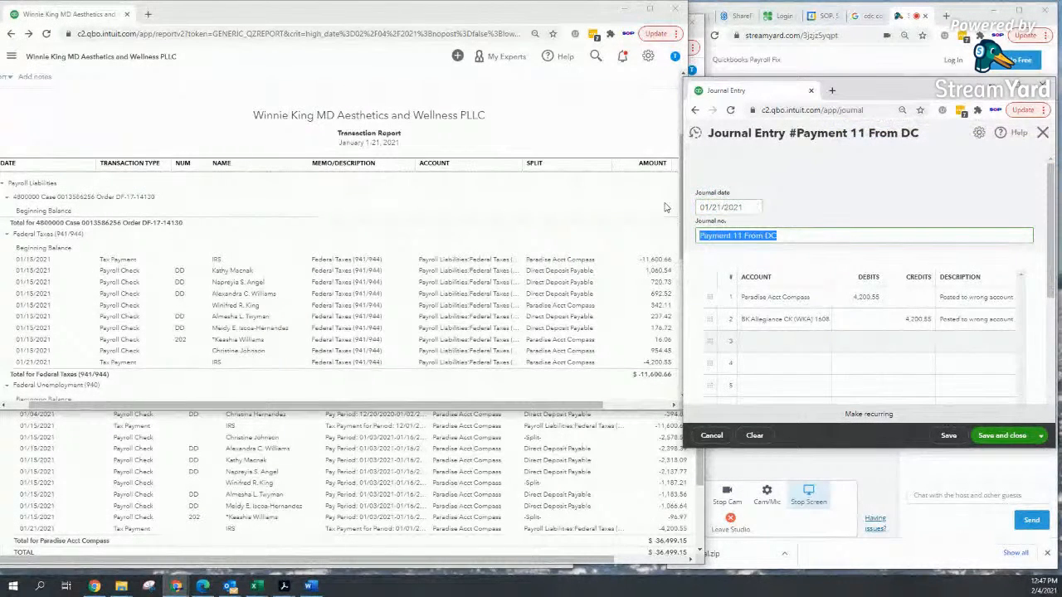
Step: Enter IRS PR Tax PMT as the journal number, fixing its typo
{"action": "type", "text": "R"}
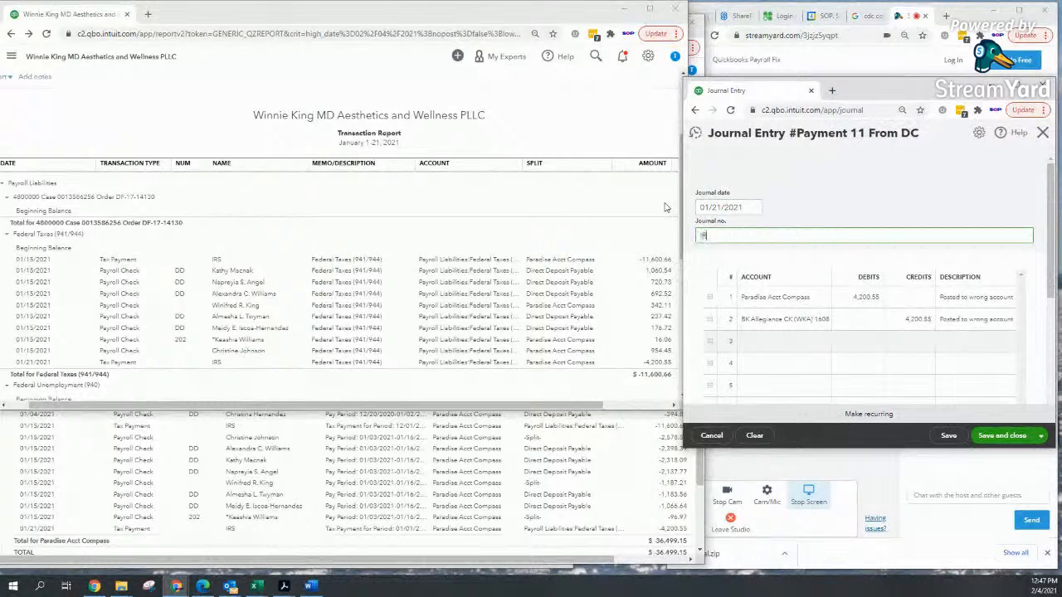
{"action": "type", "text": "RS PR Tax"}
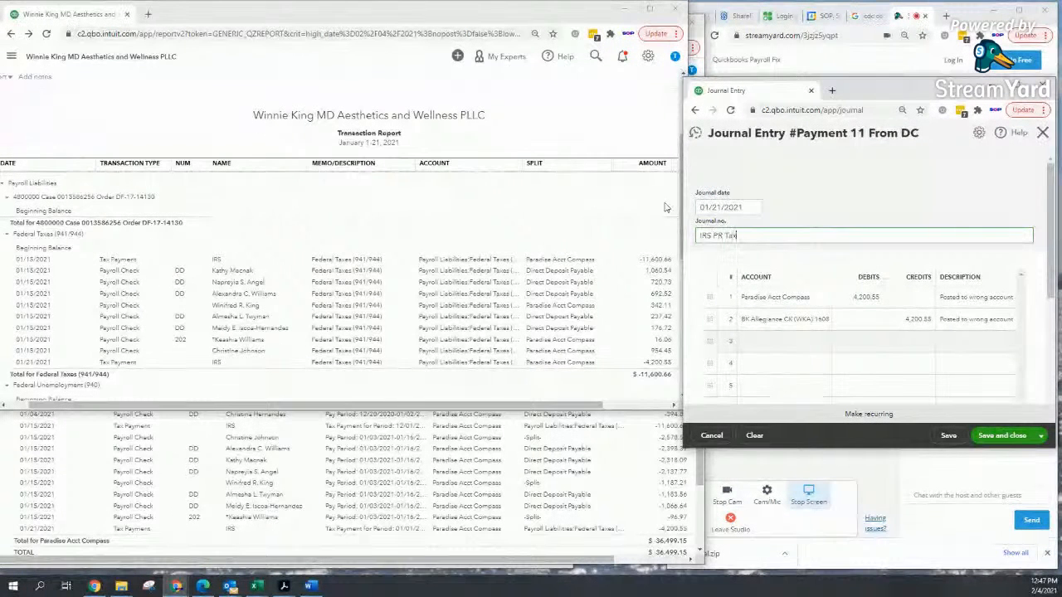
{"action": "type", "text": " FMT"}
{"action": "key", "text": "BackSpace"}
{"action": "key", "text": "BackSpace"}
{"action": "type", "text": "M"}
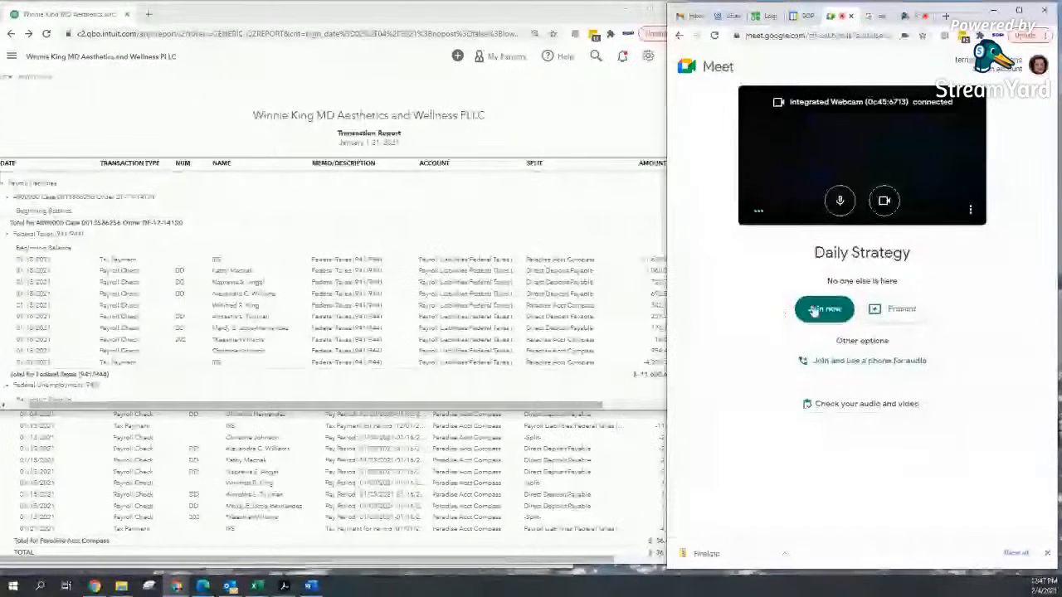
Step: Close the Google Meet tab, switch to StreamYard, and restore the Journal Entry window
{"action": "left_click", "coordinate": [851, 17]}
{"action": "left_click", "coordinate": [871, 16]}
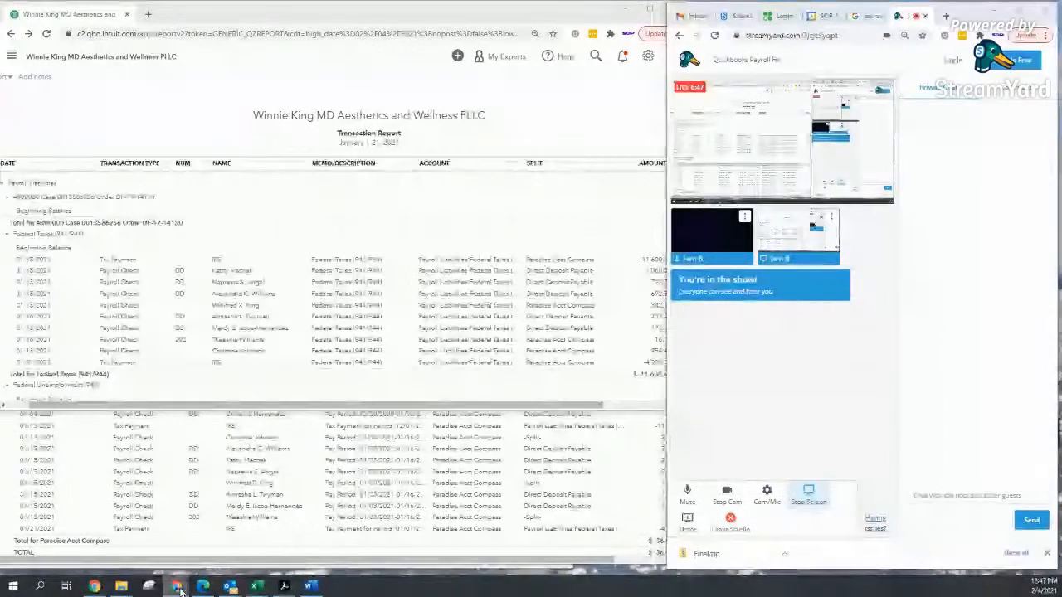
{"action": "mouse_move", "coordinate": [180, 588]}
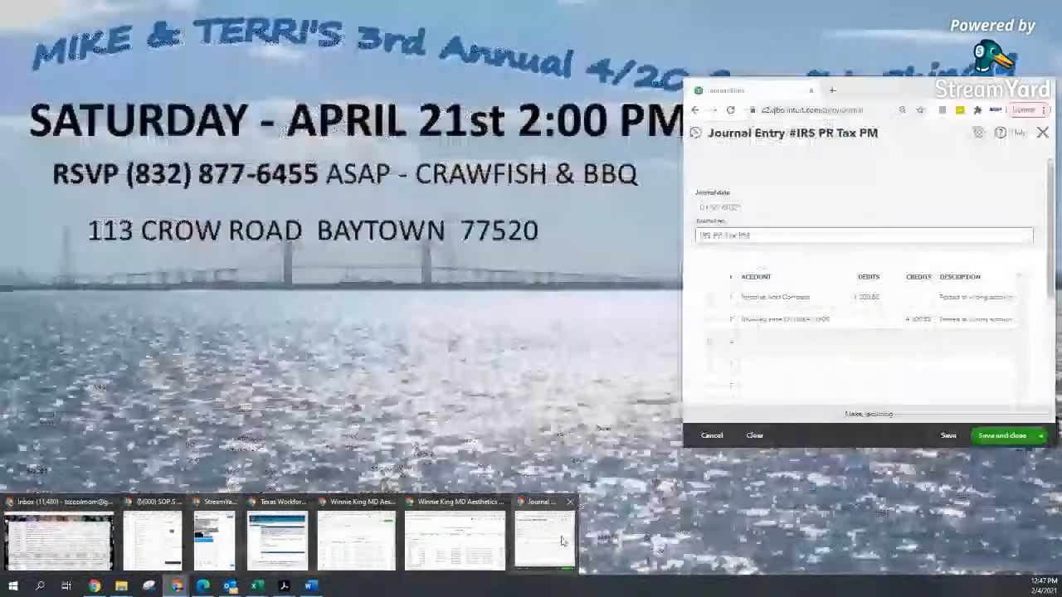
{"action": "left_click", "coordinate": [561, 541]}
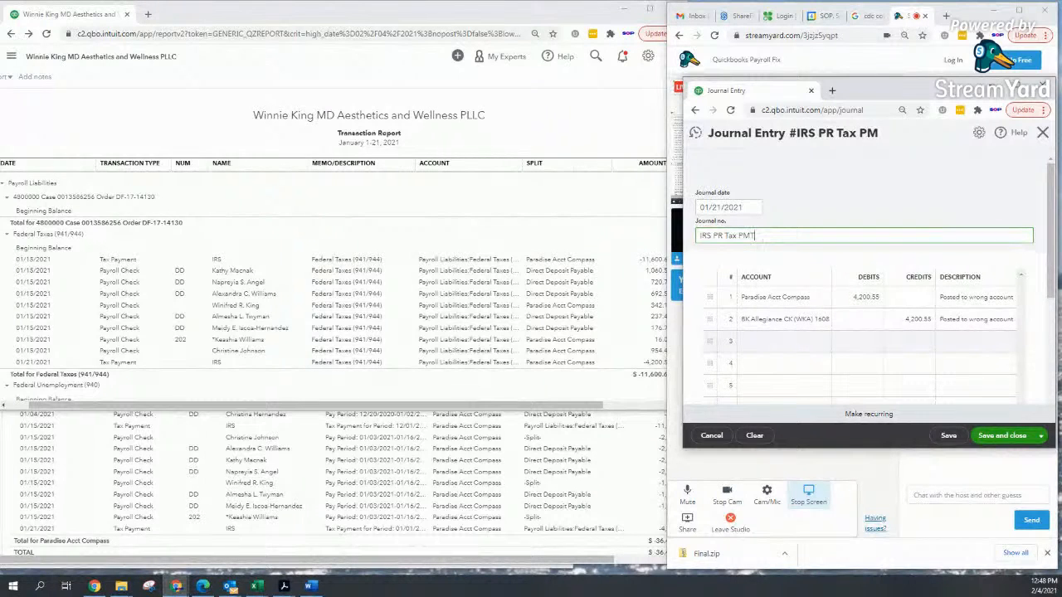
Step: Collapse Federal Taxes, then view and close the 01/15/2021 paycheck from a Pay Period memo
{"action": "left_click", "coordinate": [9, 238]}
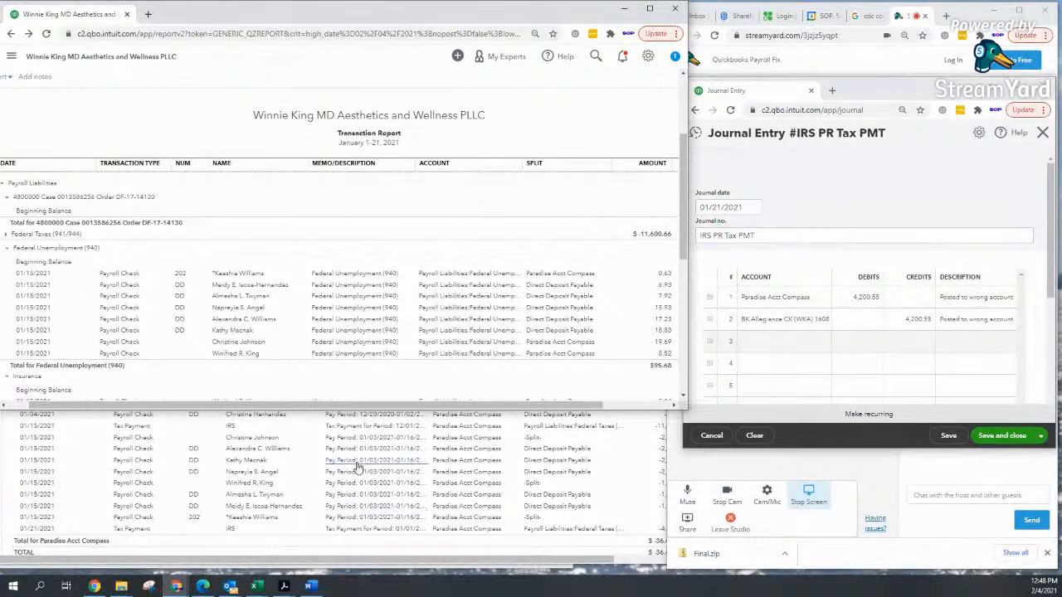
{"action": "left_click", "coordinate": [356, 464]}
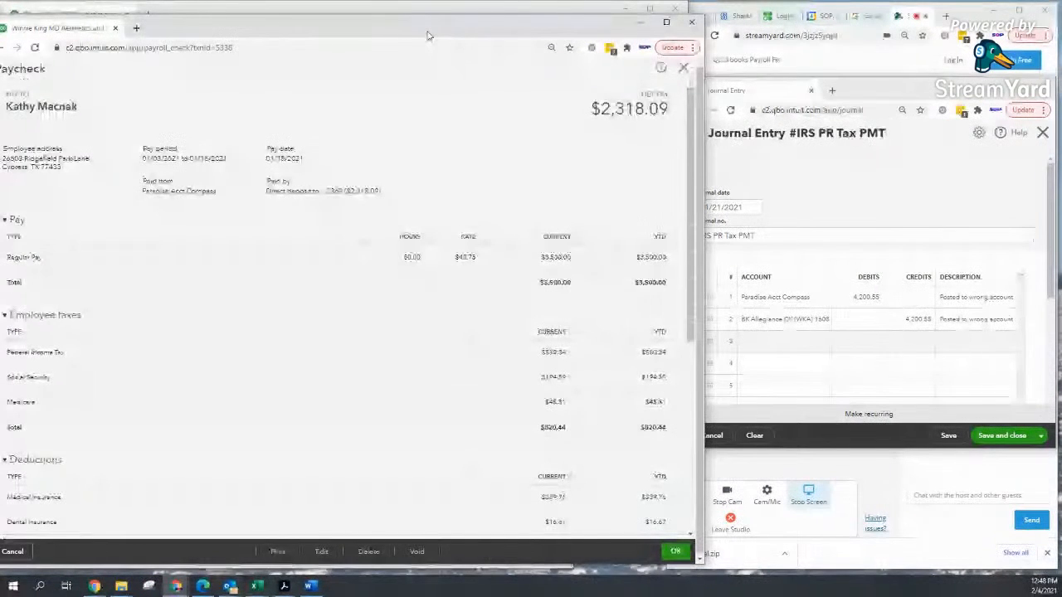
{"action": "left_click_drag", "start_coordinate": [427, 35], "coordinate": [429, 26]}
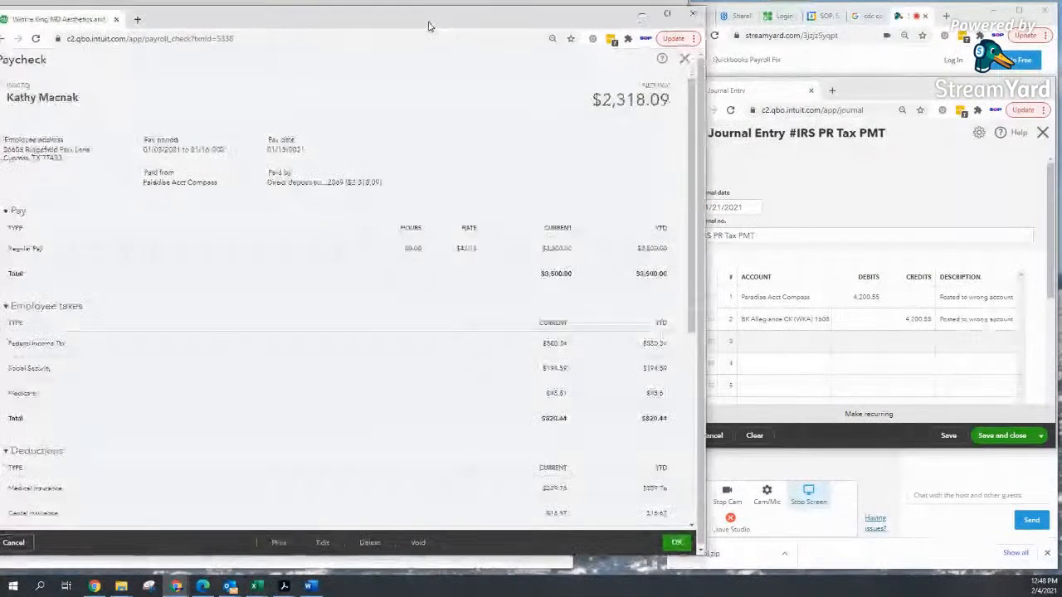
{"action": "left_click", "coordinate": [684, 61]}
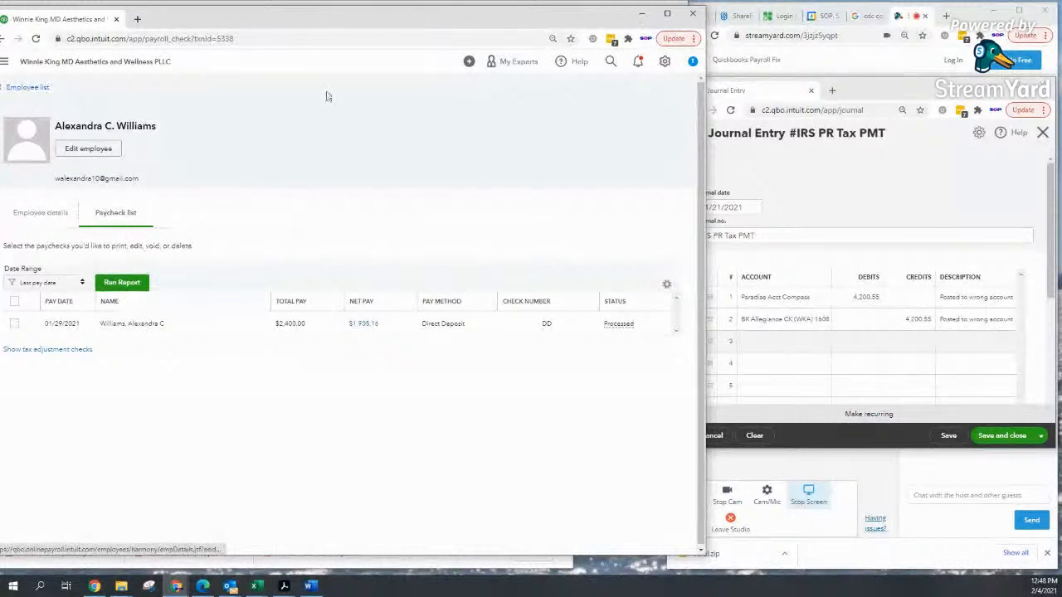
Step: Step back through the browser history, then reload QuickBooks from the QBO bookmark
{"action": "left_click", "coordinate": [3, 38]}
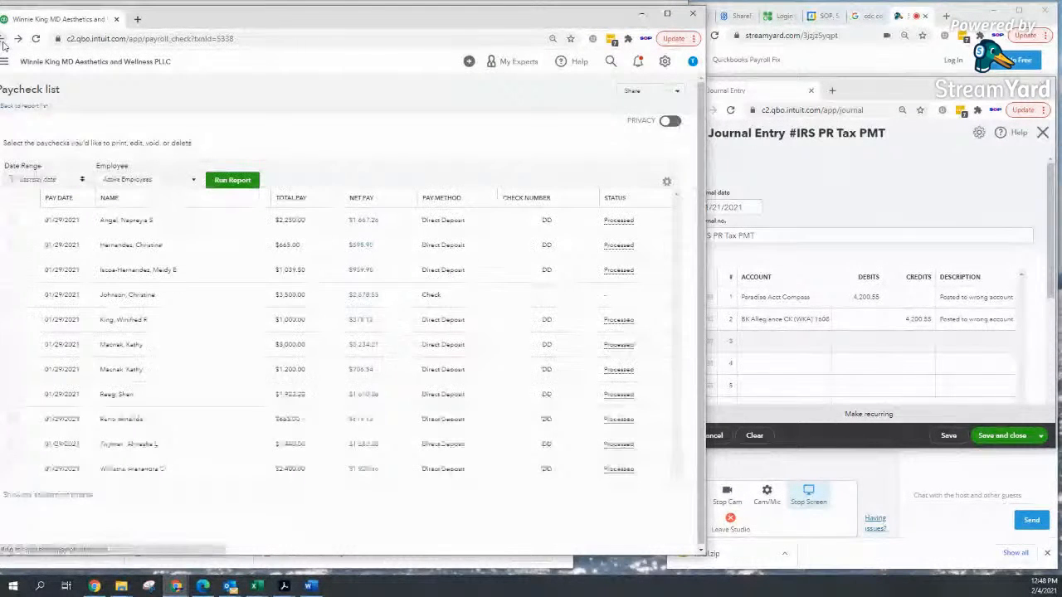
{"action": "left_click", "coordinate": [3, 42]}
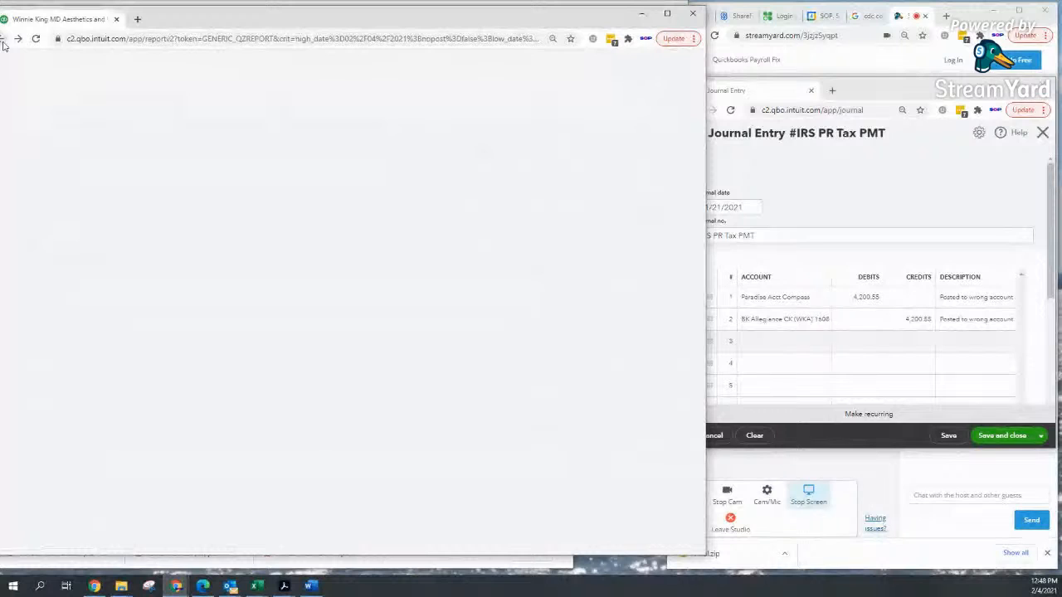
{"action": "left_click", "coordinate": [3, 44]}
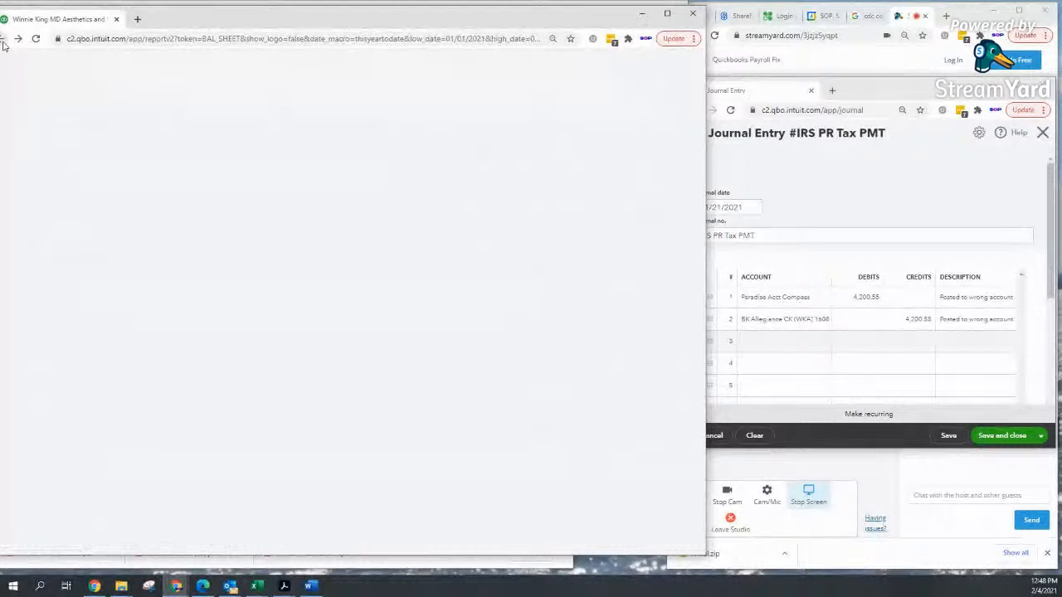
{"action": "left_click", "coordinate": [4, 45]}
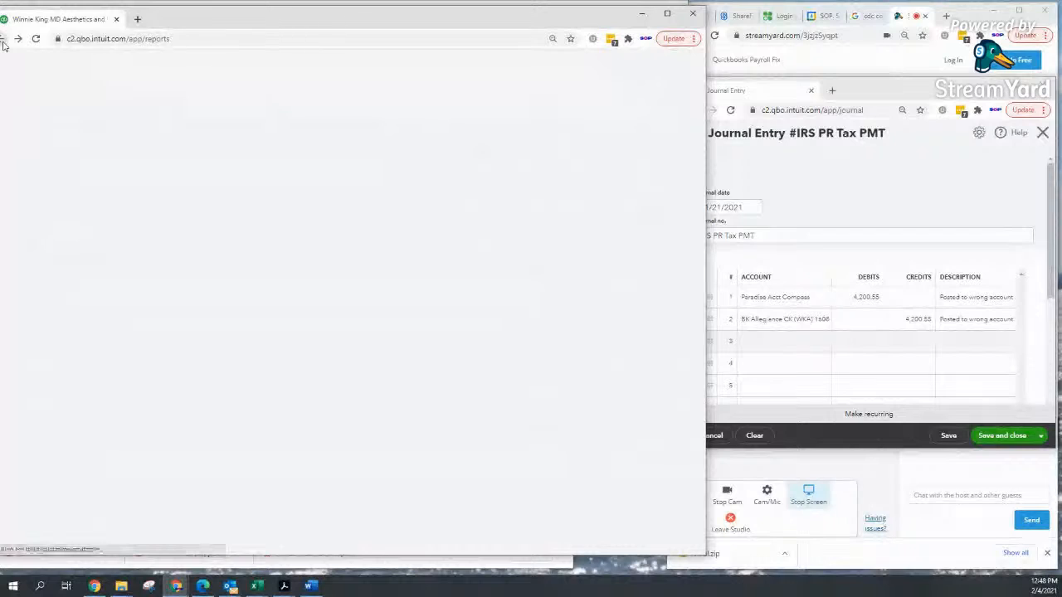
{"action": "left_click", "coordinate": [4, 45]}
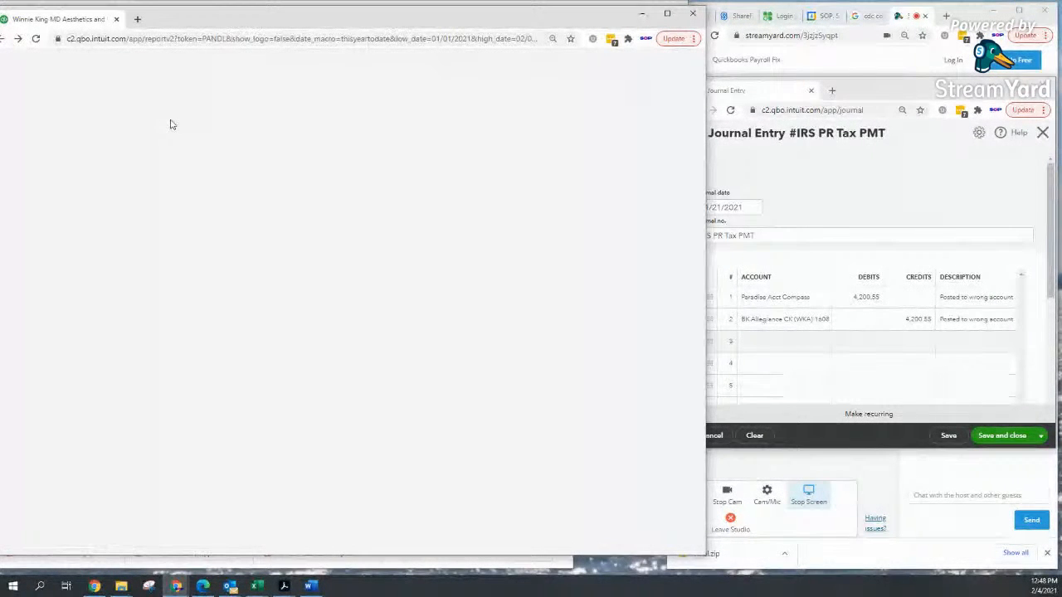
{"action": "left_click", "coordinate": [4, 43]}
{"action": "left_click", "coordinate": [5, 43]}
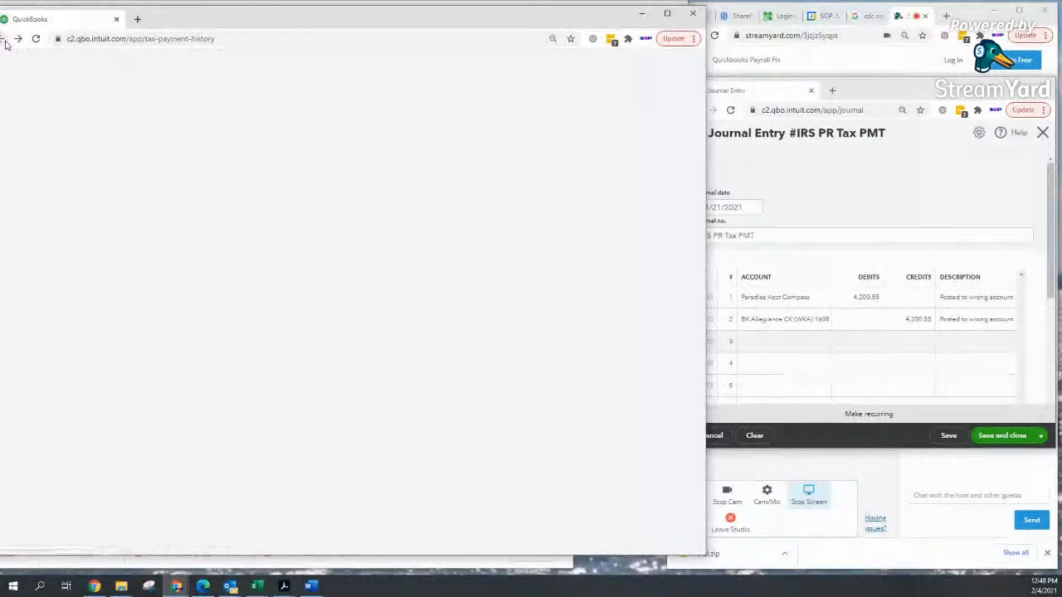
{"action": "left_click", "coordinate": [4, 43]}
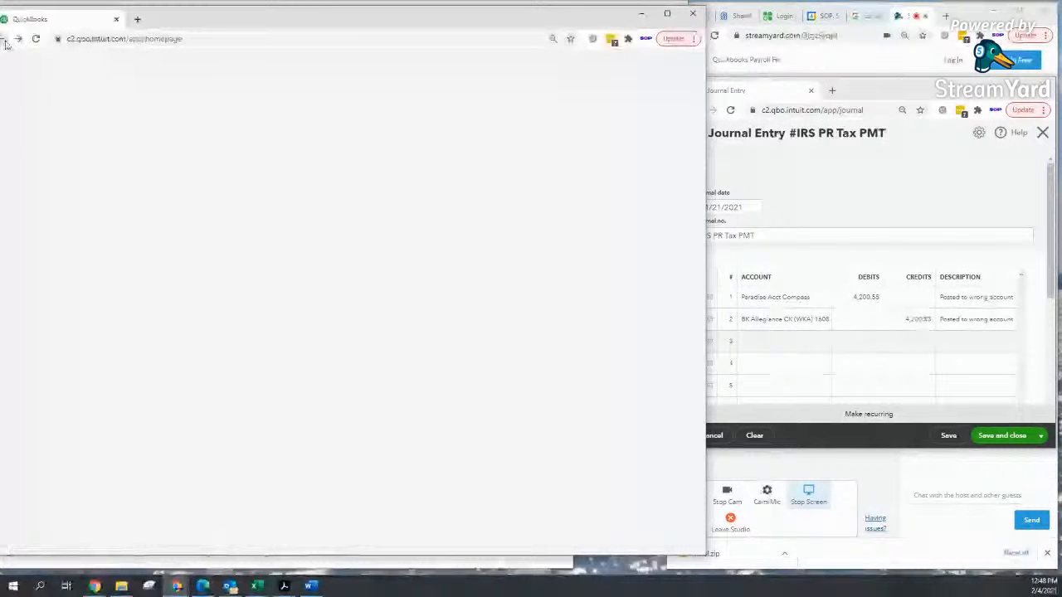
{"action": "left_click", "coordinate": [4, 44]}
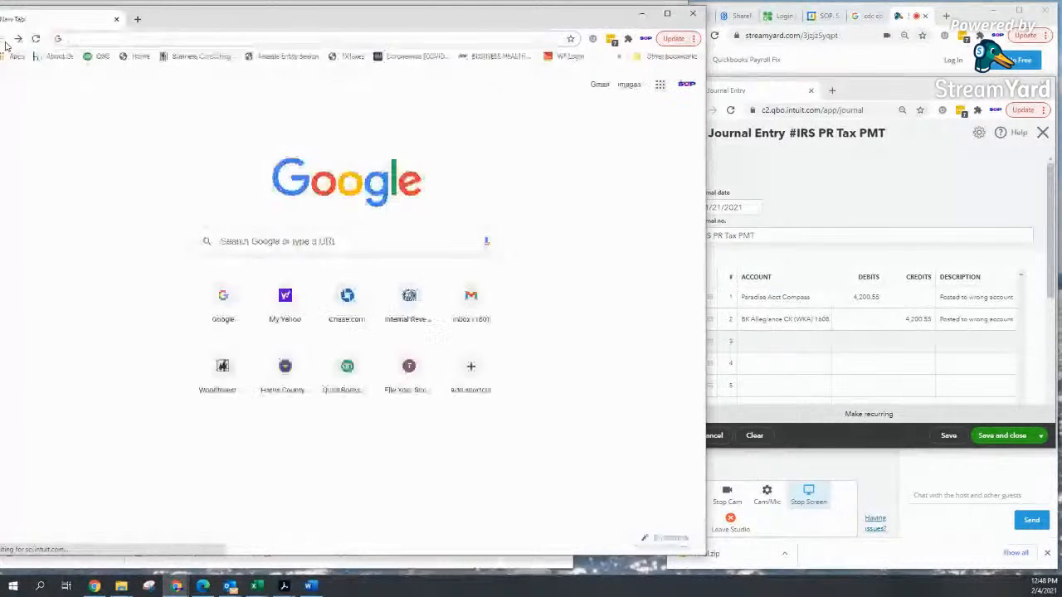
{"action": "left_click", "coordinate": [89, 59]}
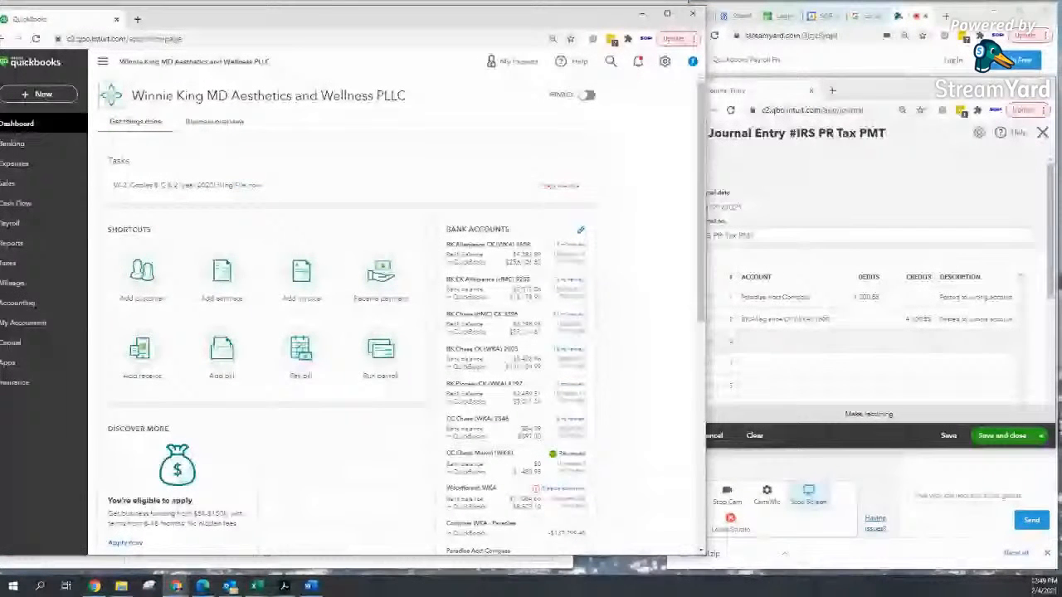
Step: Open the Balance Sheet report and drill into Direct Deposit Payable transactions for January 1 – February 4, 2021
{"action": "left_click", "coordinate": [13, 252]}
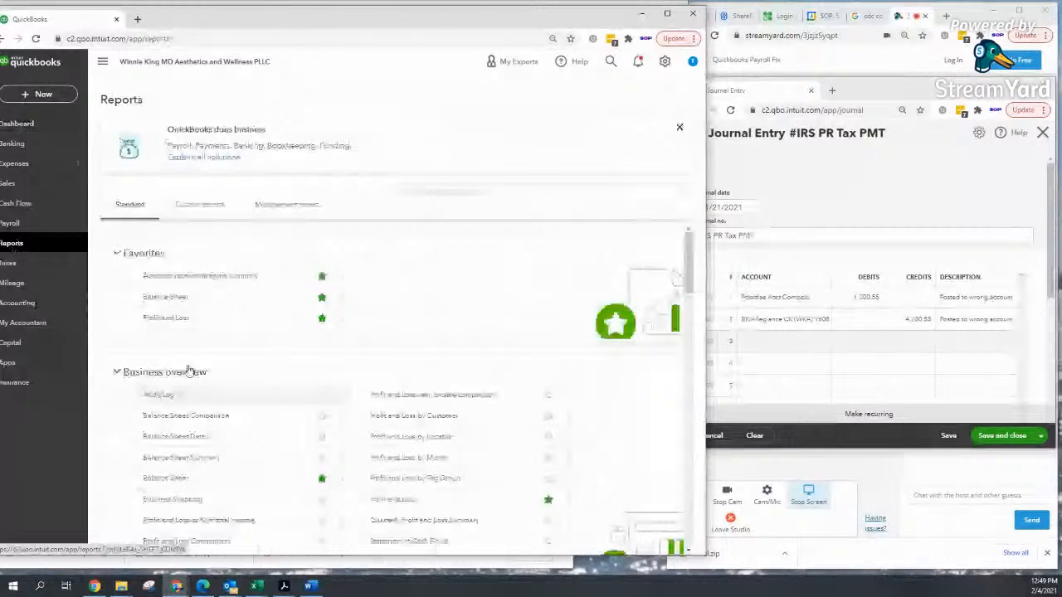
{"action": "left_click", "coordinate": [170, 297]}
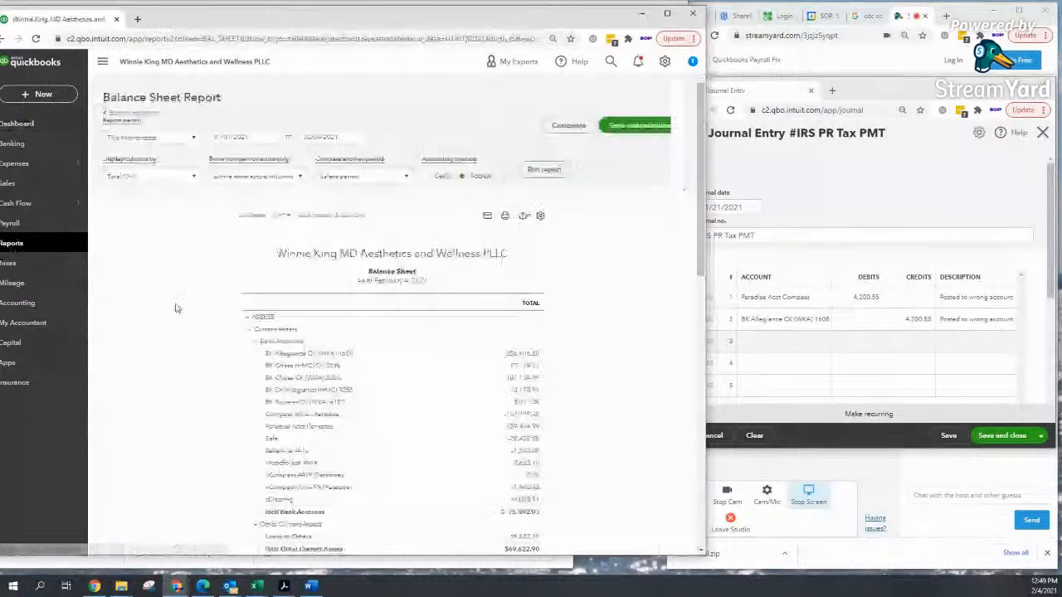
{"action": "scroll", "coordinate": [175, 309], "scroll_direction": "down", "scroll_amount": 3}
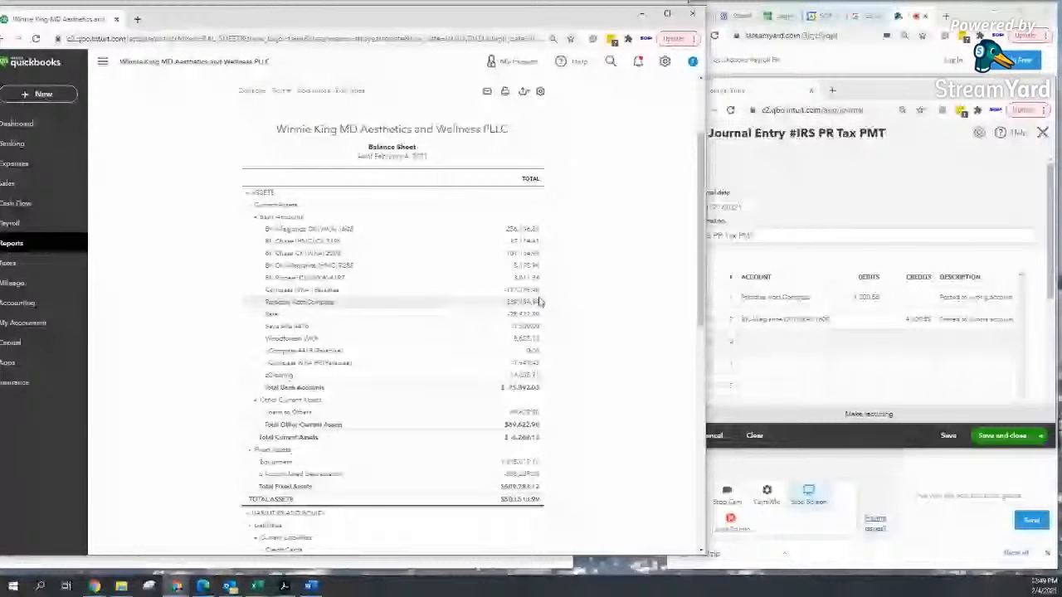
{"action": "scroll", "coordinate": [539, 301], "scroll_direction": "down", "scroll_amount": 3}
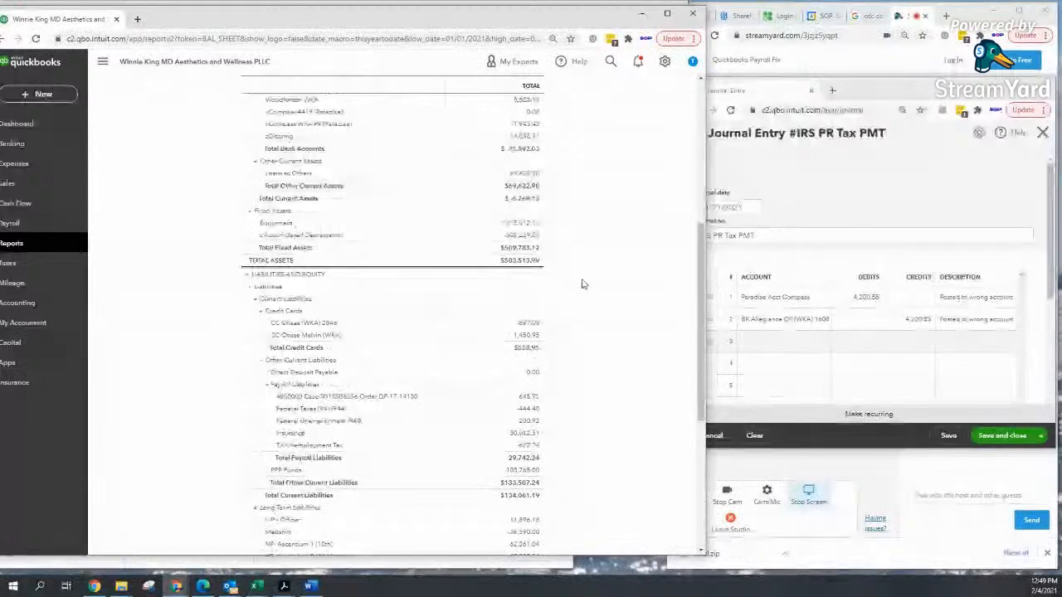
{"action": "left_click", "coordinate": [534, 377]}
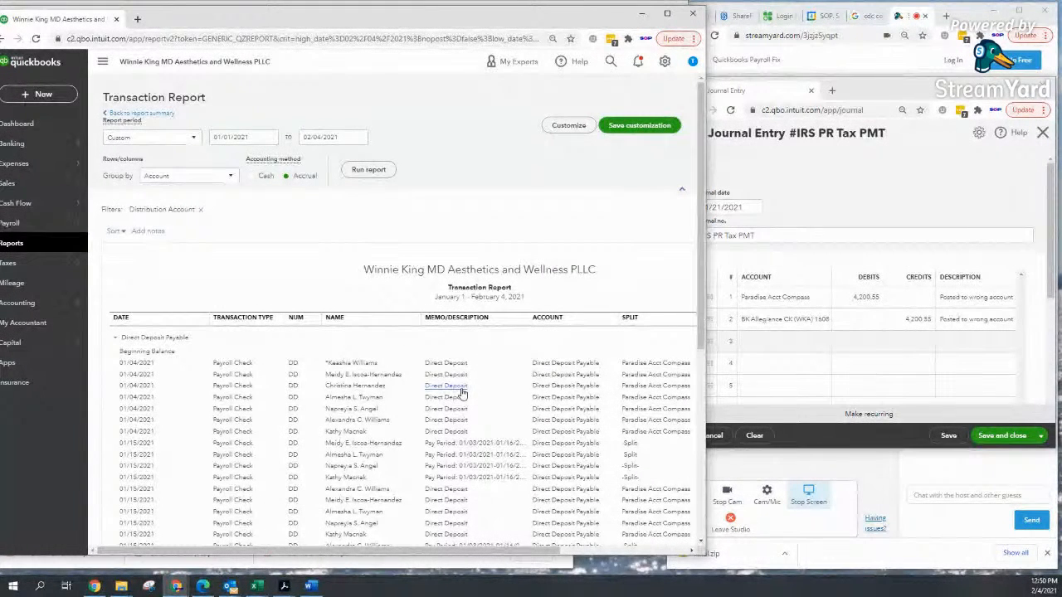
Step: Show the full-width Paradise Acct Compass transactions (-36,790.42) from the Balance Sheet, then select journal line 3
{"action": "left_click", "coordinate": [164, 119]}
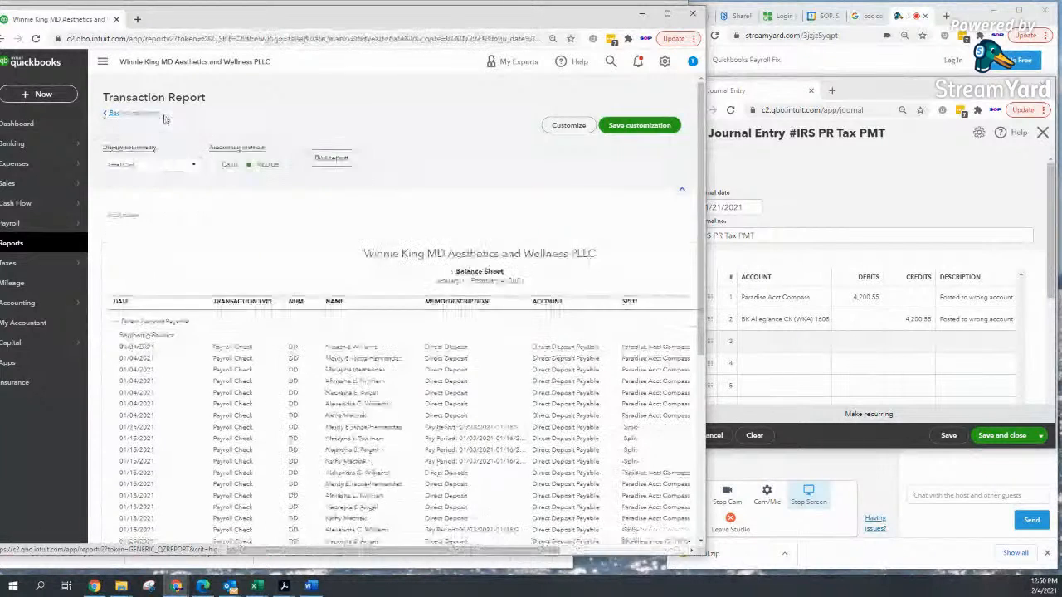
{"action": "scroll", "coordinate": [559, 297], "scroll_direction": "up", "scroll_amount": 3}
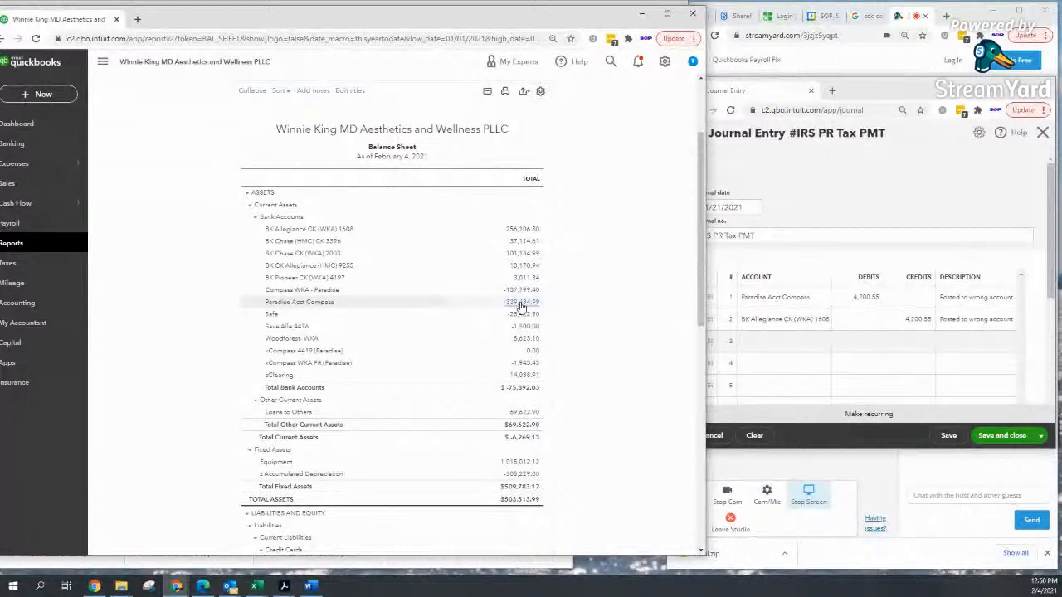
{"action": "left_click", "coordinate": [521, 305]}
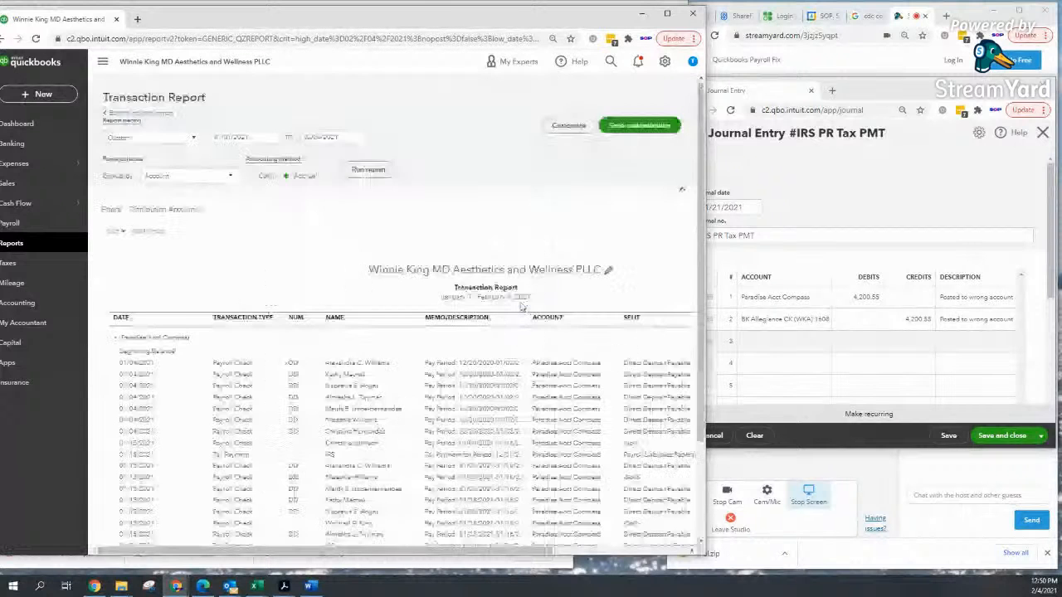
{"action": "left_click", "coordinate": [102, 63]}
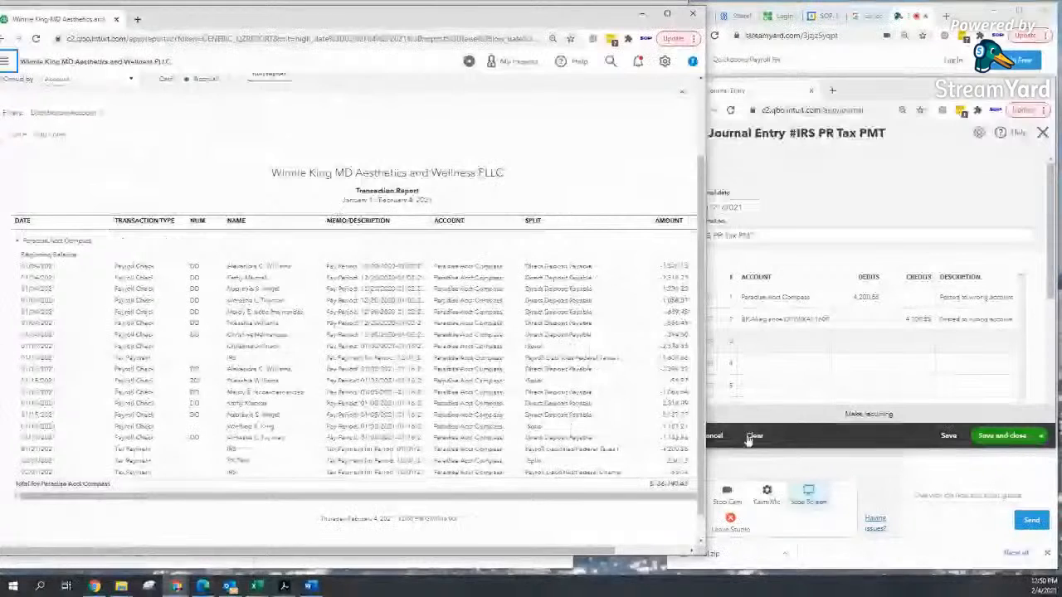
{"action": "left_click", "coordinate": [772, 342]}
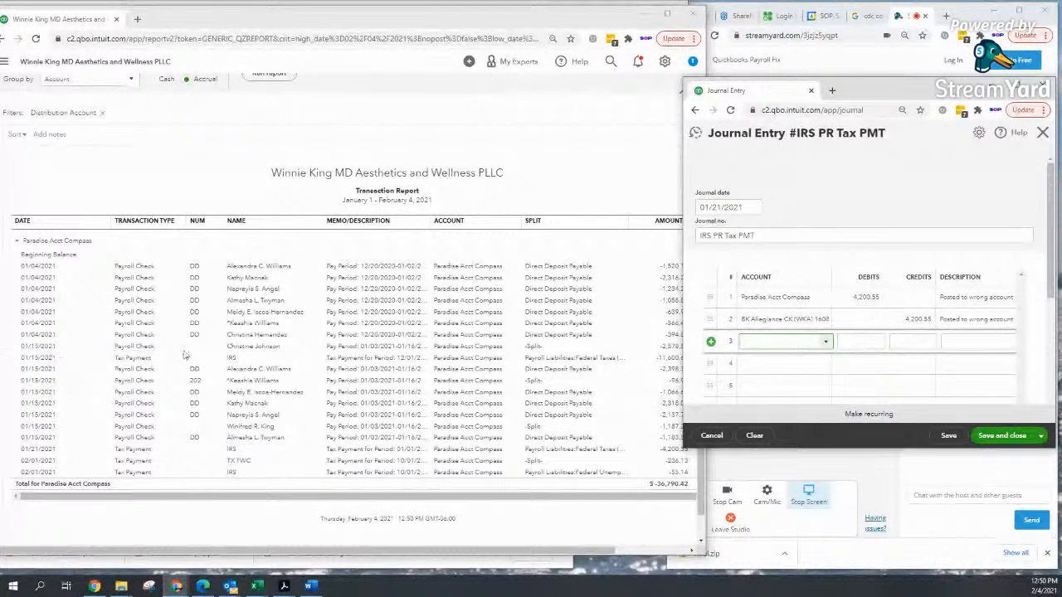
Step: Choose Paradise Acct Compass as the account on journal entry line 3
{"action": "left_click", "coordinate": [775, 342]}
{"action": "type", "text": "radise Acct Comp"}
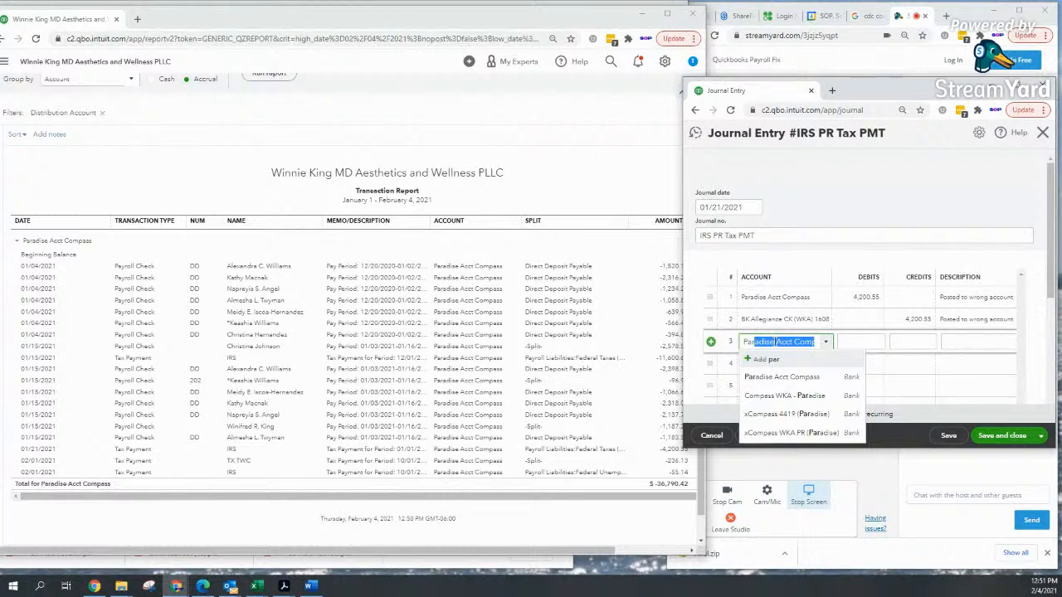
{"action": "left_click", "coordinate": [784, 378]}
Step: Narrow the report window and zoom the browser out to 80% so the Balance column fits
{"action": "left_click", "coordinate": [872, 344]}
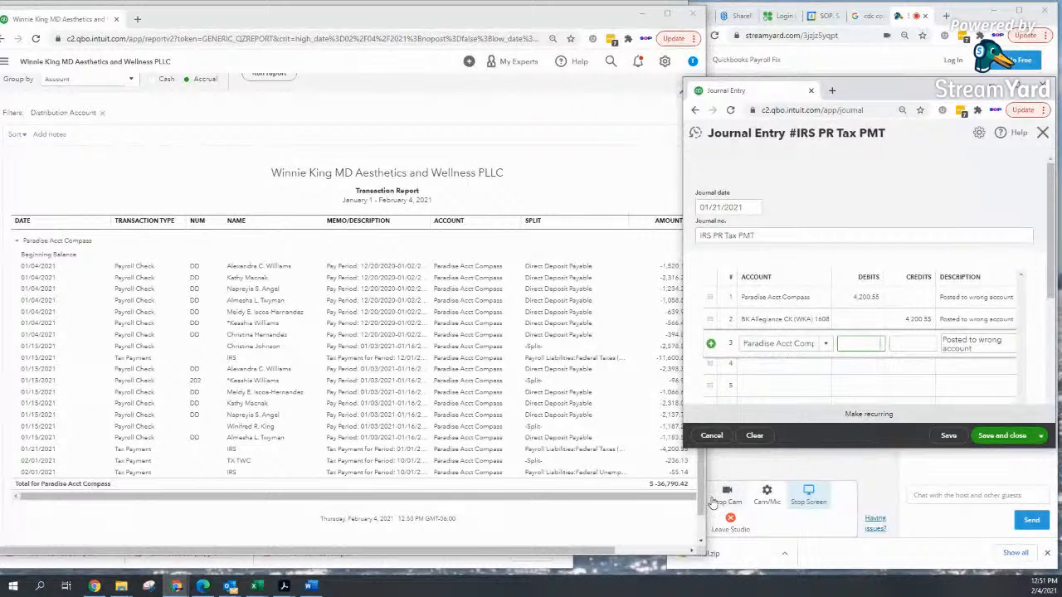
{"action": "left_click_drag", "start_coordinate": [702, 502], "coordinate": [664, 494]}
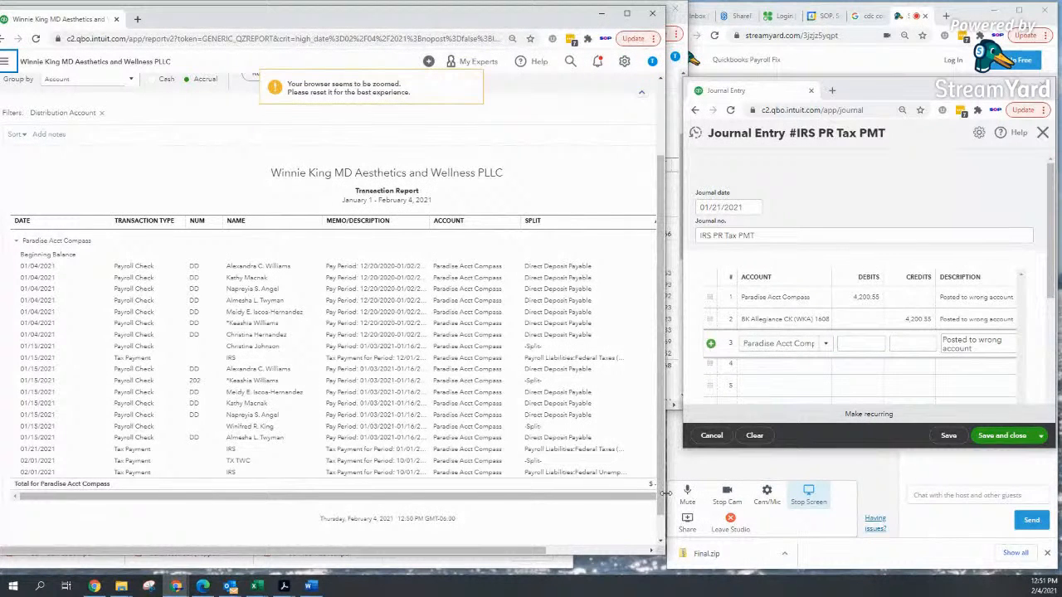
{"action": "key", "text": "ctrl+minus"}
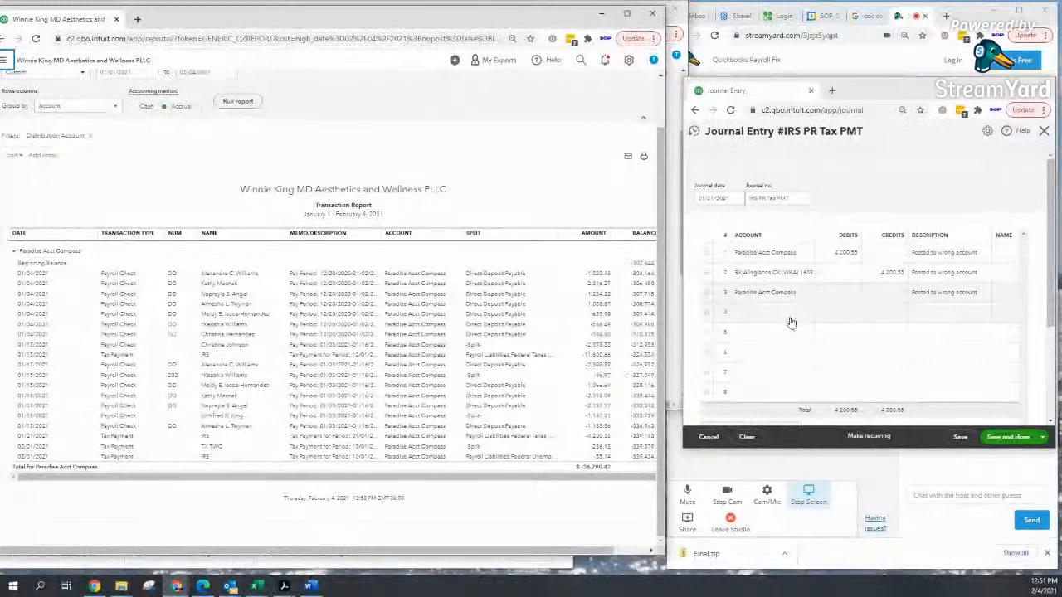
Step: Enter the 2,398.39 debit on line 3 and rewrite its description as a correction note naming the employee
{"action": "left_click", "coordinate": [854, 295]}
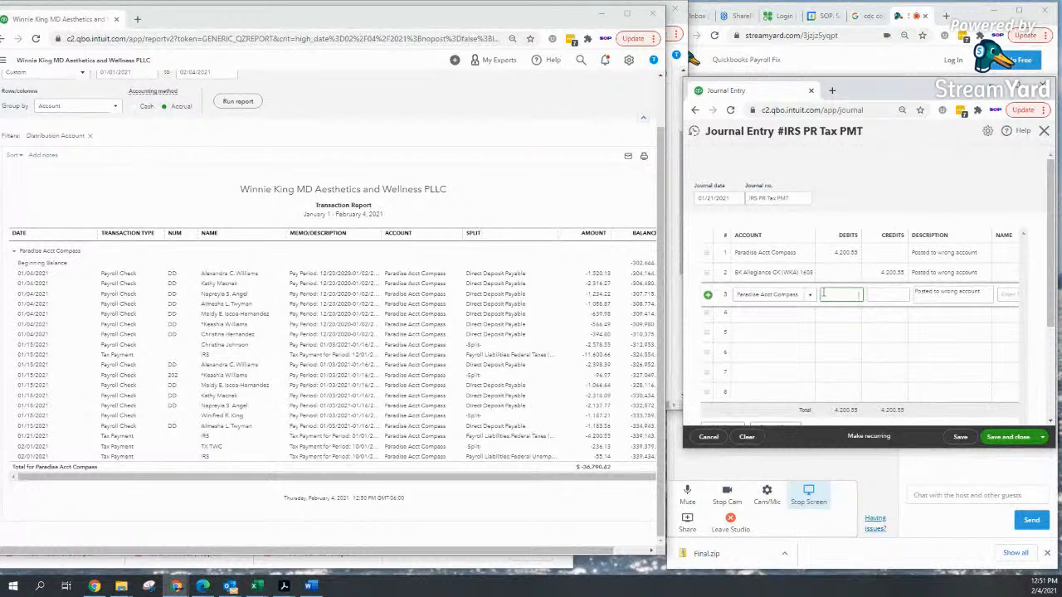
{"action": "type", "text": "2398.34"}
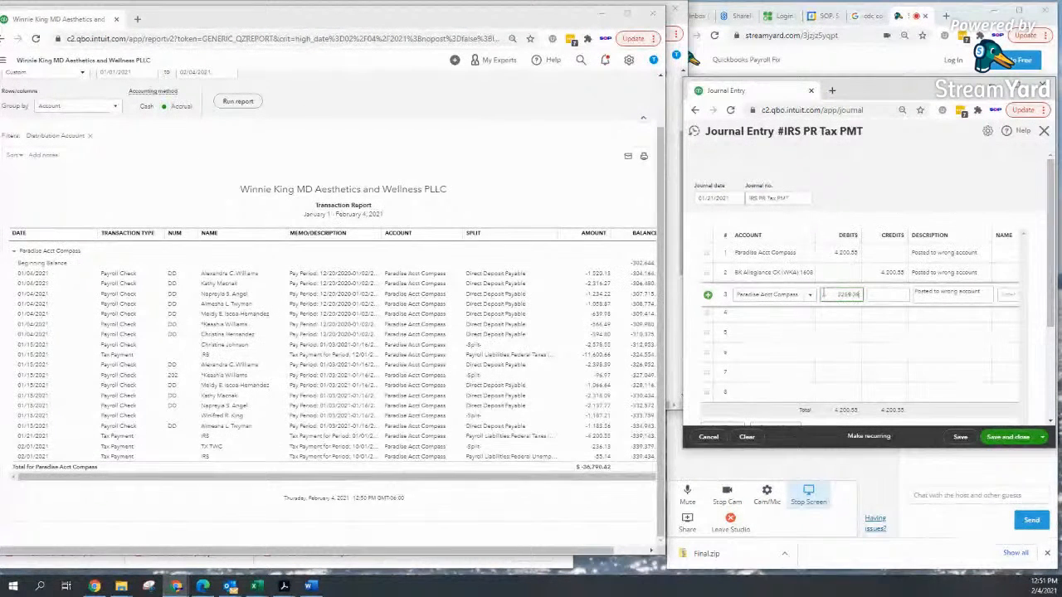
{"action": "key", "text": "Tab"}
{"action": "key", "text": "Tab"}
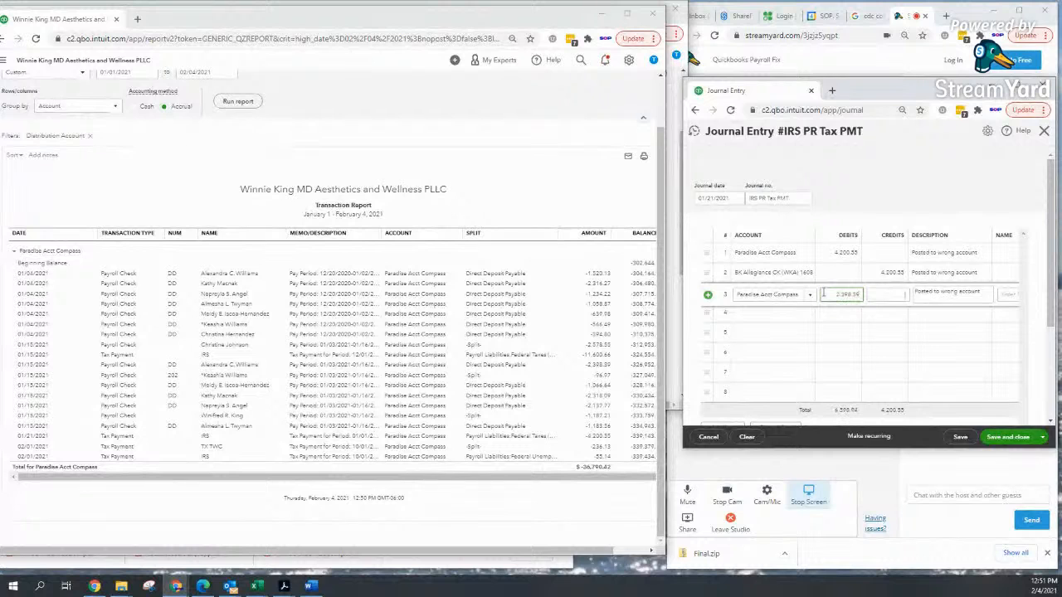
{"action": "key", "text": "BackSpace"}
{"action": "key", "text": "BackSpace"}
{"action": "key", "text": "BackSpace"}
{"action": "key", "text": "BackSpace"}
{"action": "key", "text": "BackSpace"}
{"action": "key", "text": "BackSpace"}
{"action": "key", "text": "BackSpace"}
{"action": "key", "text": "BackSpace"}
{"action": "key", "text": "BackSpace"}
{"action": "key", "text": "BackSpace"}
{"action": "key", "text": "BackSpace"}
{"action": "key", "text": "BackSpace"}
{"action": "key", "text": "BackSpace"}
{"action": "key", "text": "BackSpace"}
{"action": "key", "text": "BackSpace"}
{"action": "key", "text": "BackSpace"}
{"action": "key", "text": "BackSpace"}
{"action": "key", "text": "BackSpace"}
{"action": "key", "text": "BackSpace"}
{"action": "key", "text": "BackSpace"}
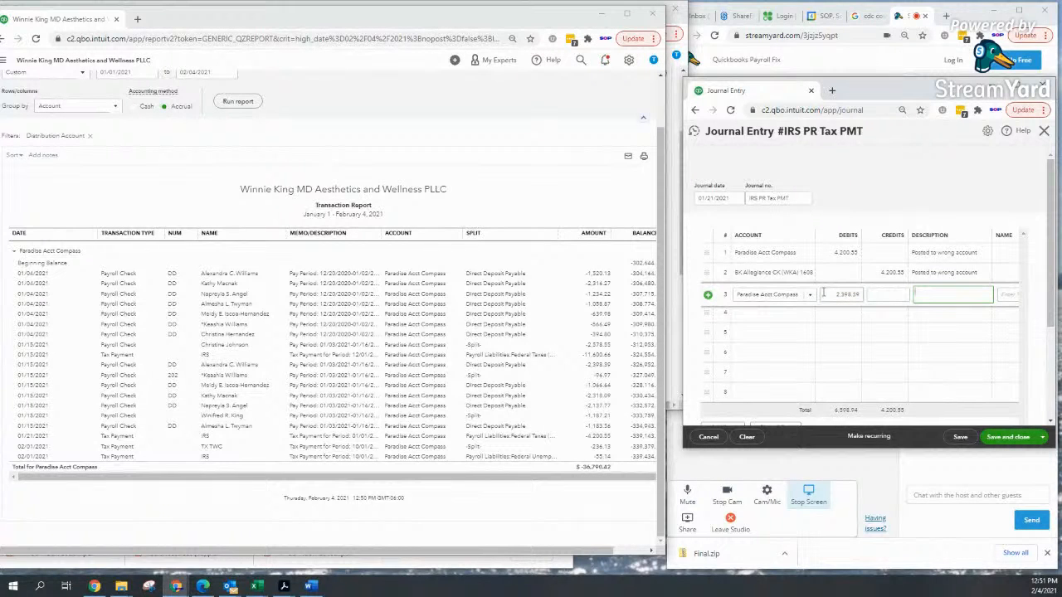
{"action": "type", "text": "Poste"}
{"action": "key", "text": "BackSpace"}
{"action": "key", "text": "BackSpace"}
{"action": "key", "text": "BackSpace"}
{"action": "key", "text": "BackSpace"}
{"action": "key", "text": "BackSpace"}
{"action": "key", "text": "BackSpace"}
{"action": "key", "text": "BackSpace"}
{"action": "key", "text": "BackSpace"}
{"action": "type", "text": "PR"}
{"action": "key", "text": "BackSpace"}
{"action": "key", "text": "BackSpace"}
{"action": "type", "text": "C"}
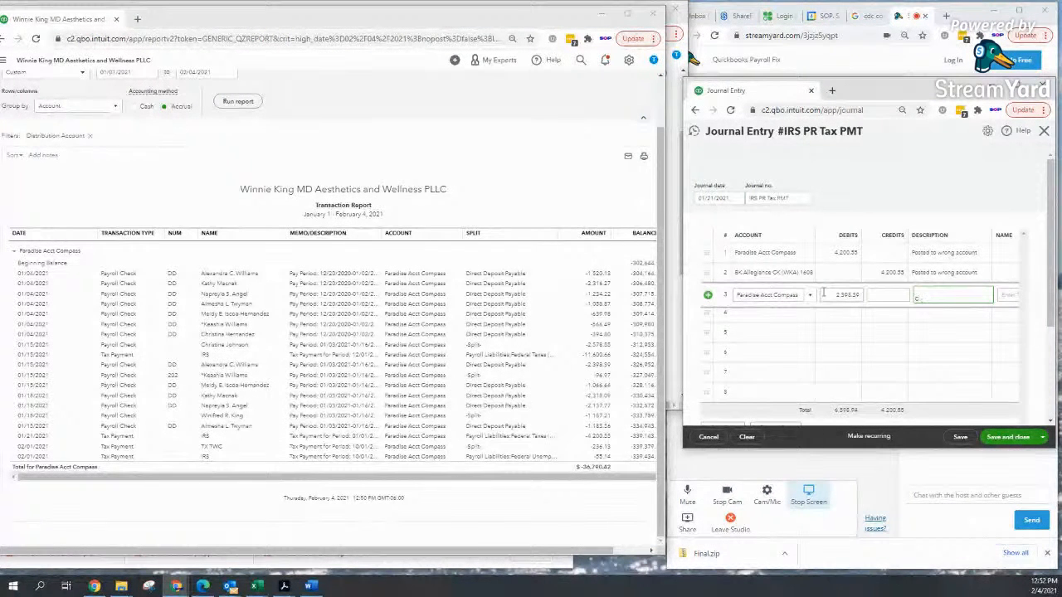
{"action": "type", "text": "OR"}
{"action": "key", "text": "BackSpace"}
{"action": "key", "text": "BackSpace"}
{"action": "type", "text": "ORRE"}
{"action": "key", "text": "BackSpace"}
{"action": "key", "text": "BackSpace"}
{"action": "type", "text": "R EX - Alexandra"}
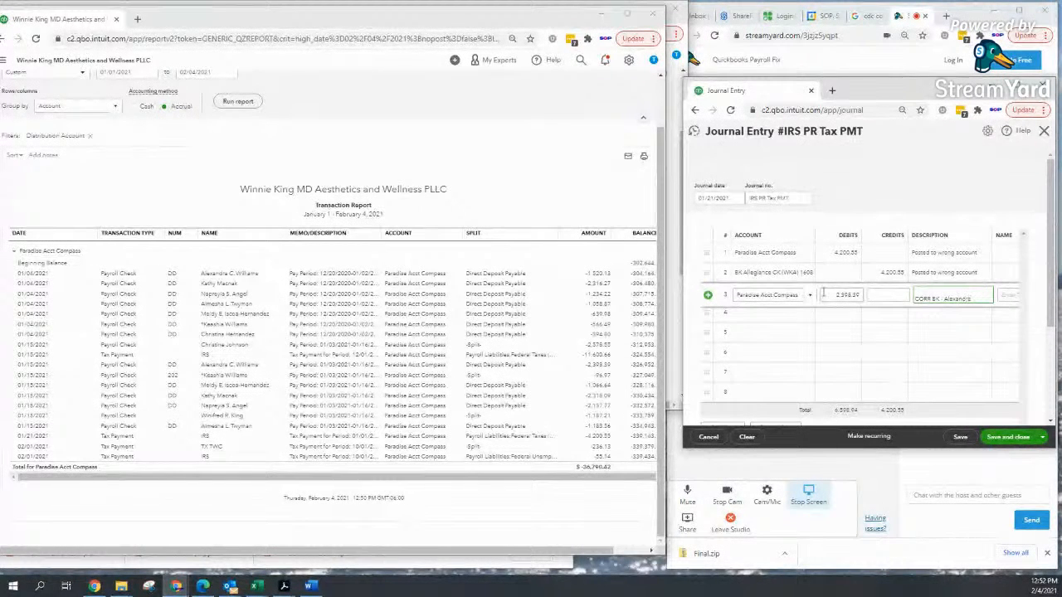
{"action": "key", "text": "Tab"}
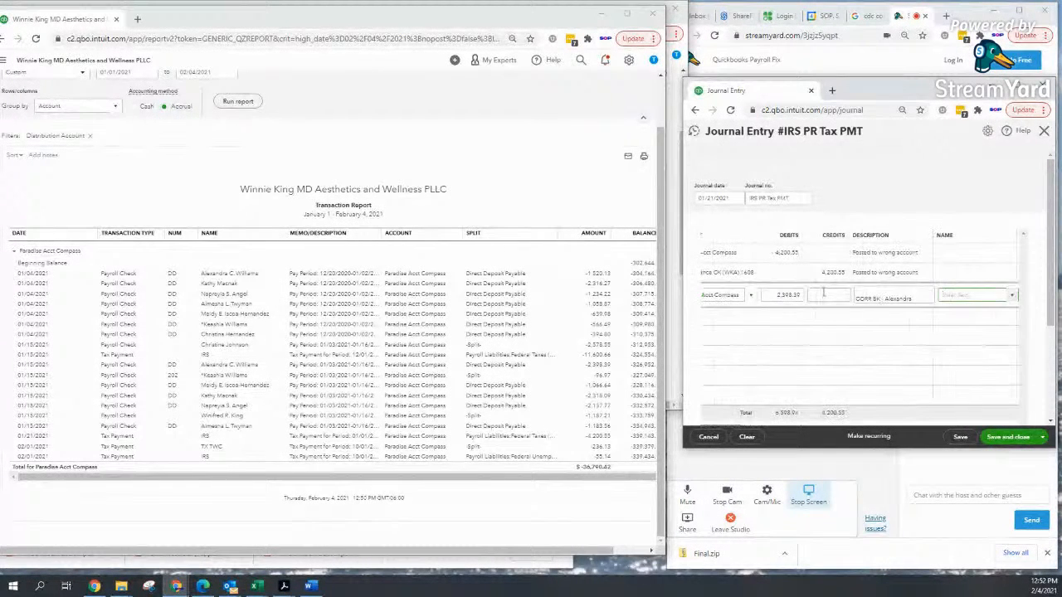
Step: Credit BK Allegiance CK (WKA) 1608 on line 4, balancing the entry at 6,598.94
{"action": "key", "text": "Tab"}
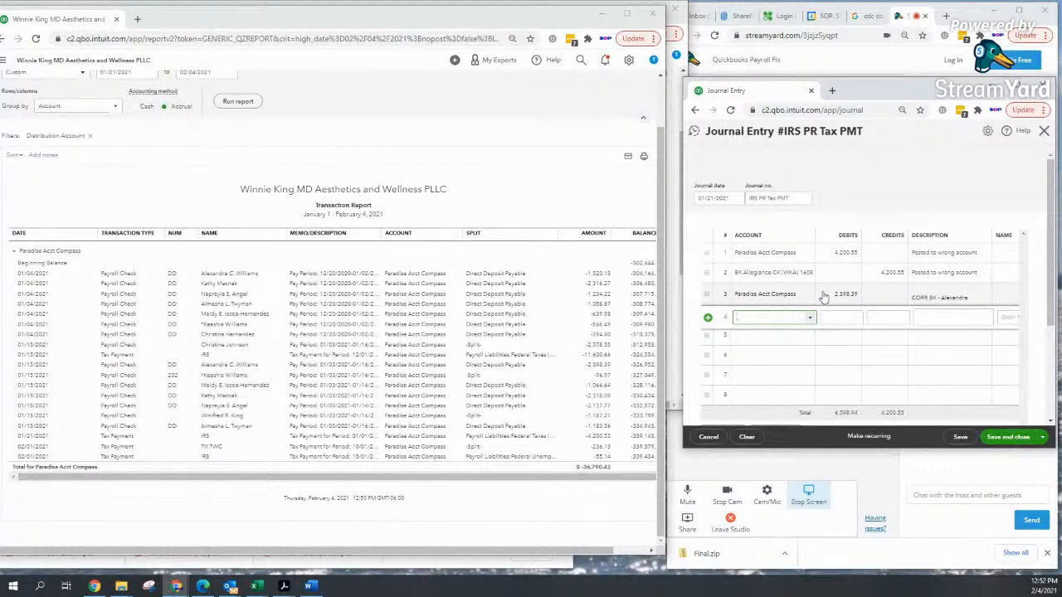
{"action": "type", "text": "BK Allegiance CK (WKA"}
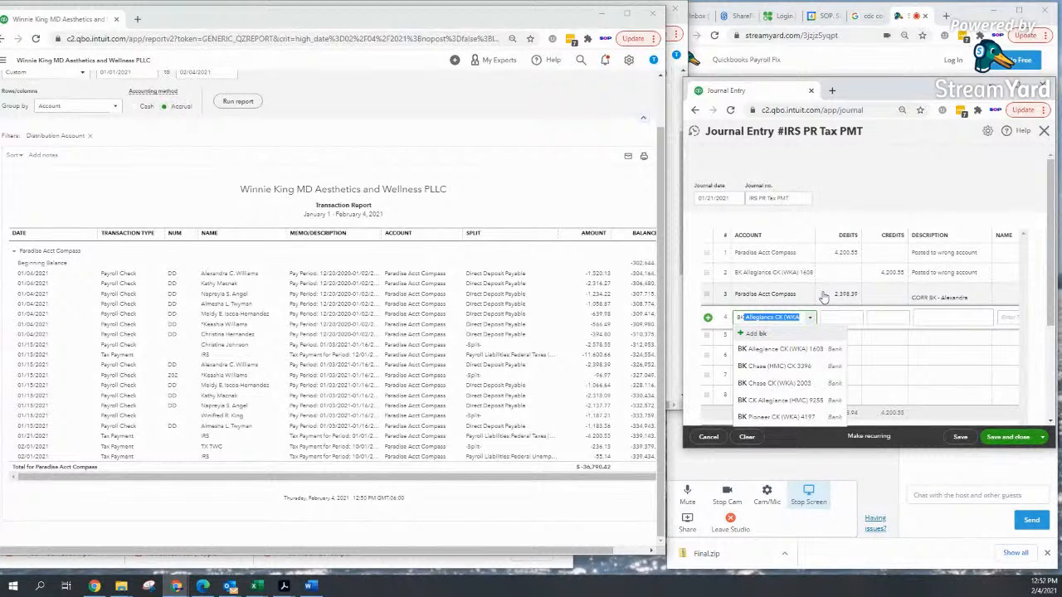
{"action": "left_click", "coordinate": [782, 352]}
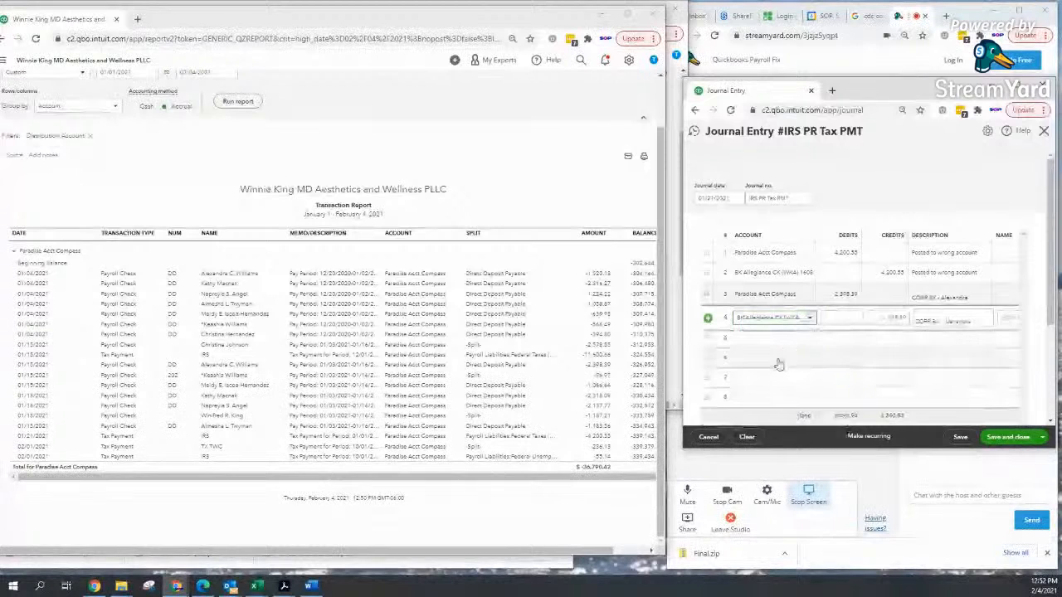
{"action": "left_click", "coordinate": [751, 340]}
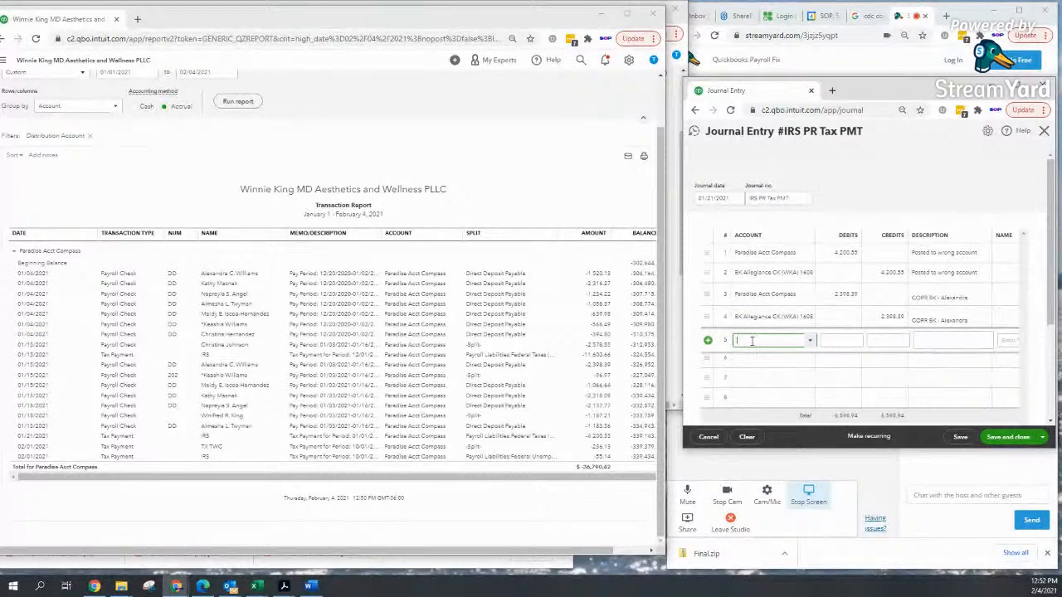
Step: Debit Paradise Acct Compass 96.97 on line 5, changing the description to the next employee's name
{"action": "type", "text": "Paradise Acct Compass"}
{"action": "key", "text": "Tab"}
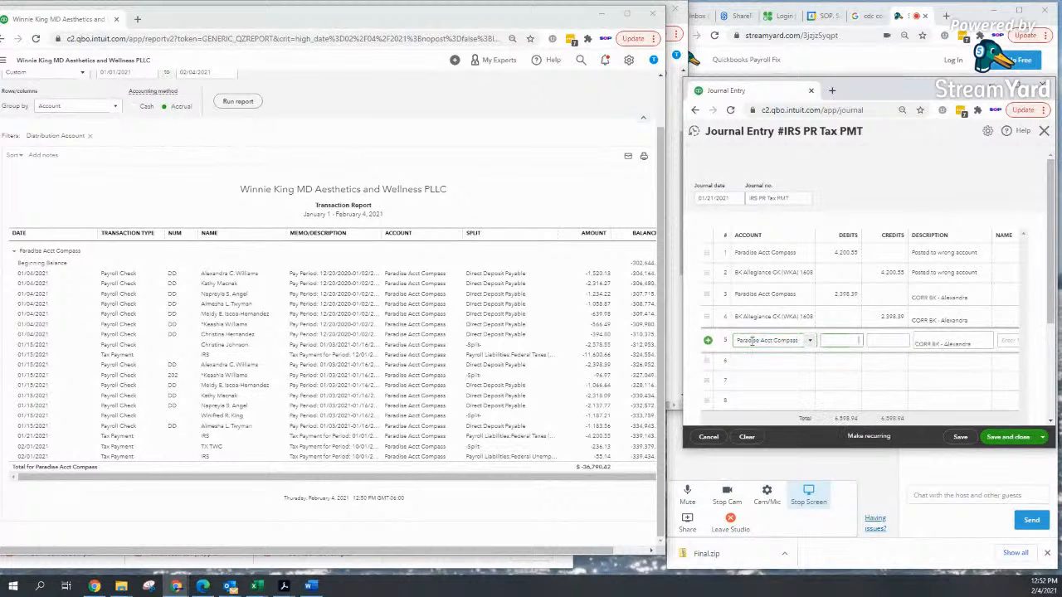
{"action": "key", "text": "Tab"}
{"action": "key", "text": "Tab"}
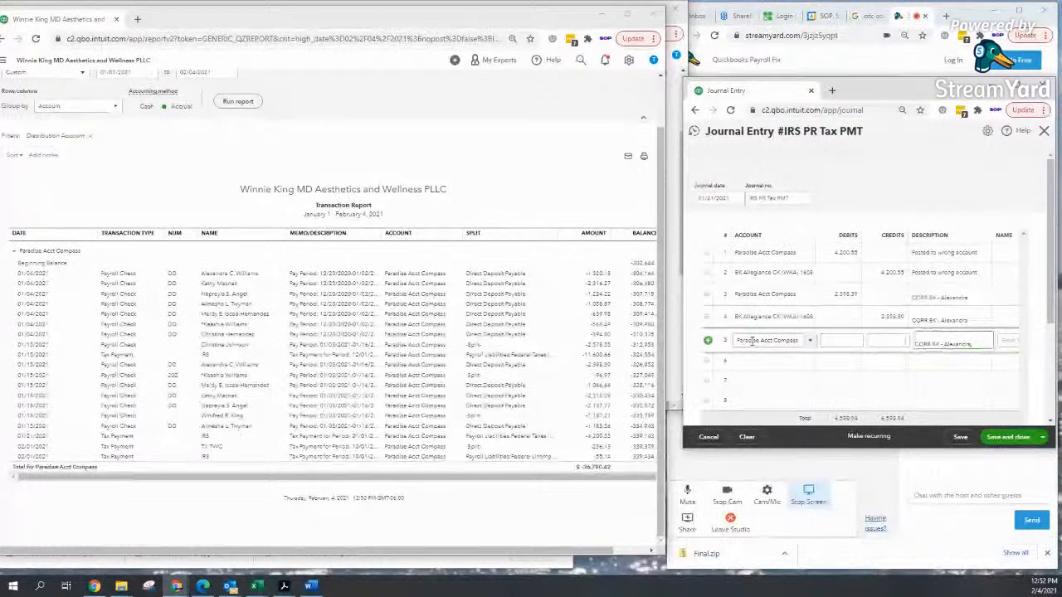
{"action": "key", "text": "BackSpace"}
{"action": "key", "text": "BackSpace"}
{"action": "key", "text": "BackSpace"}
{"action": "key", "text": "BackSpace"}
{"action": "key", "text": "BackSpace"}
{"action": "key", "text": "BackSpace"}
{"action": "key", "text": "BackSpace"}
{"action": "key", "text": "BackSpace"}
{"action": "key", "text": "BackSpace"}
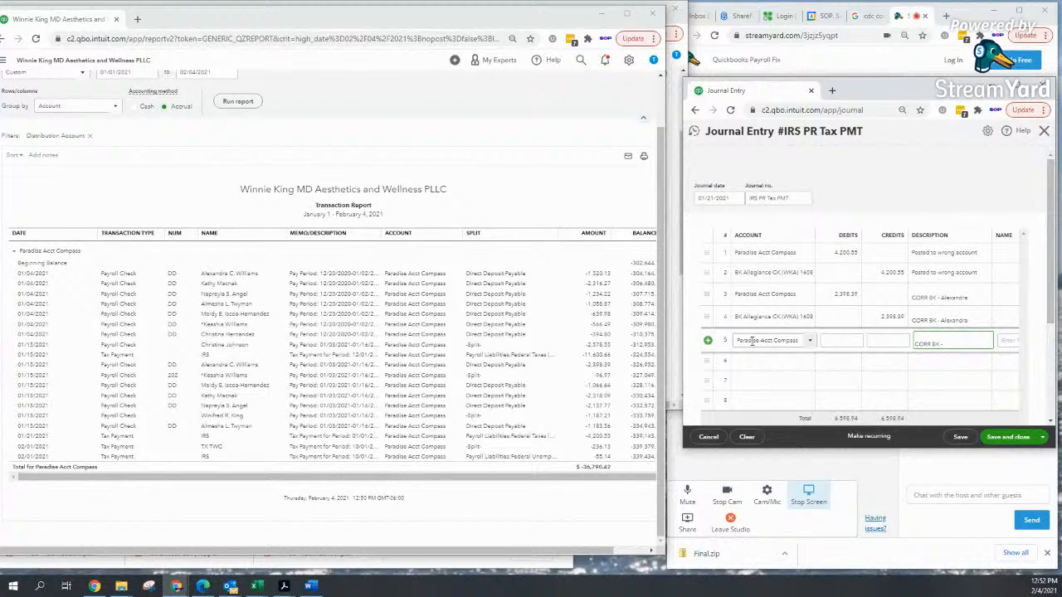
{"action": "type", "text": "Keashia"}
{"action": "key", "text": "Tab"}
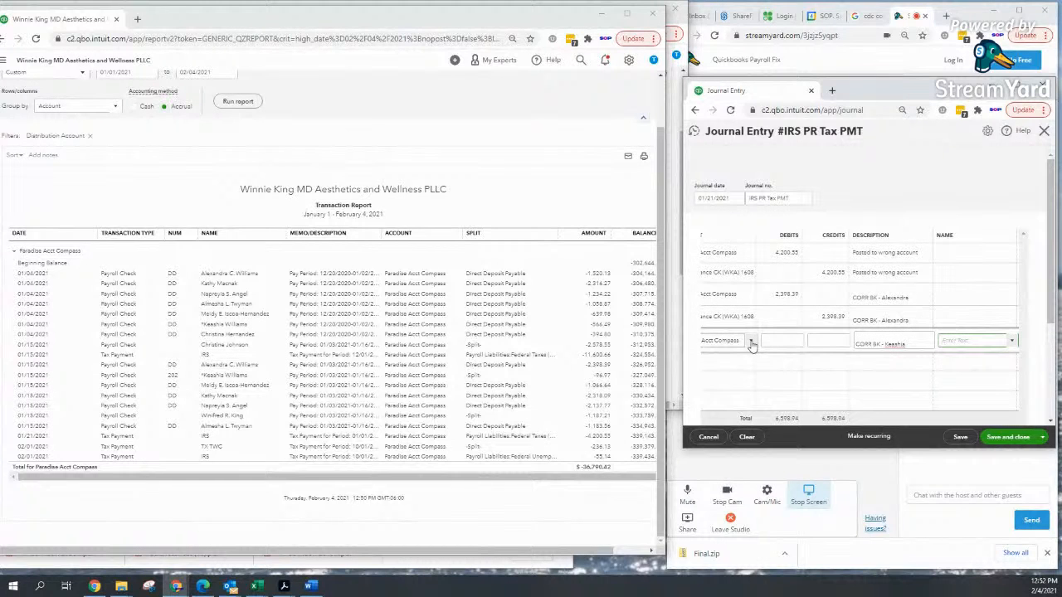
{"action": "left_click", "coordinate": [789, 339]}
{"action": "type", "text": "96"}
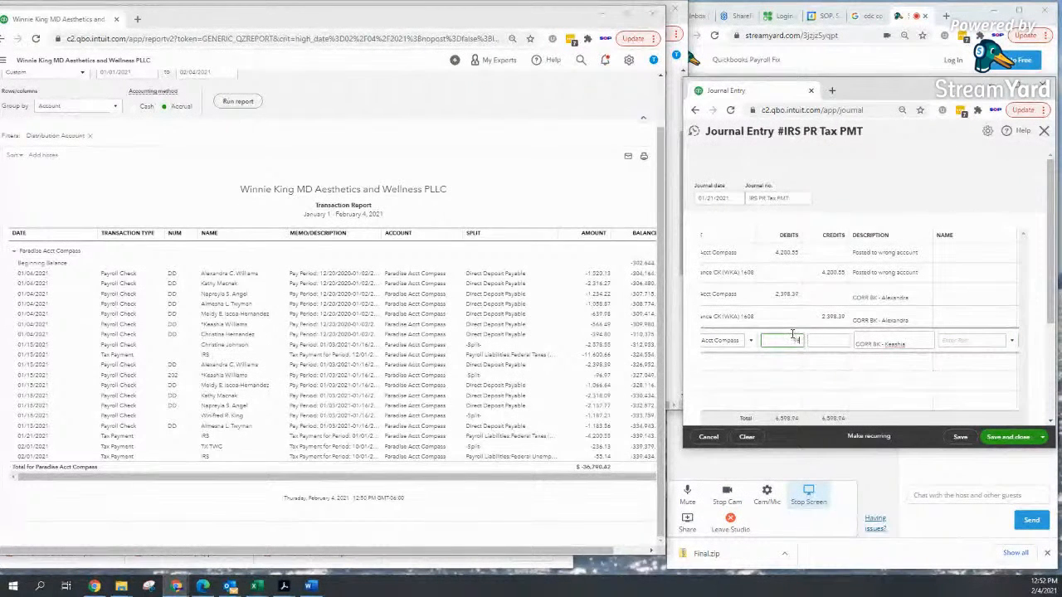
{"action": "type", "text": ".97"}
{"action": "key", "text": "Tab"}
Step: Credit BK Allegiance CK (WKA) 1608 96.97 on line 6, balancing the entry at 6,695.91
{"action": "left_click", "coordinate": [720, 369]}
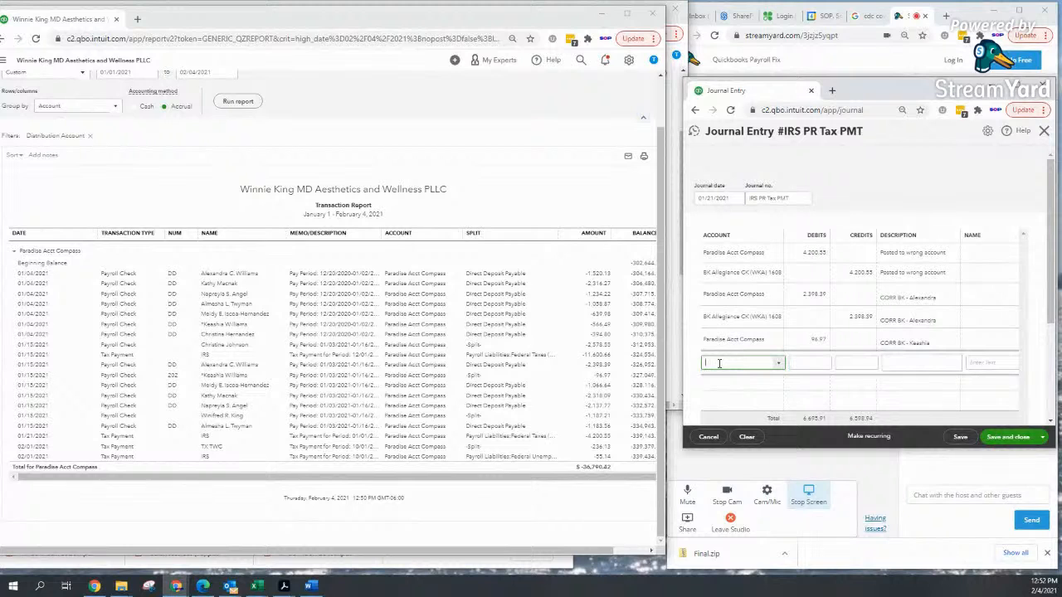
{"action": "type", "text": "26-"}
{"action": "key", "text": "BackSpace"}
{"action": "type", "text": "60"}
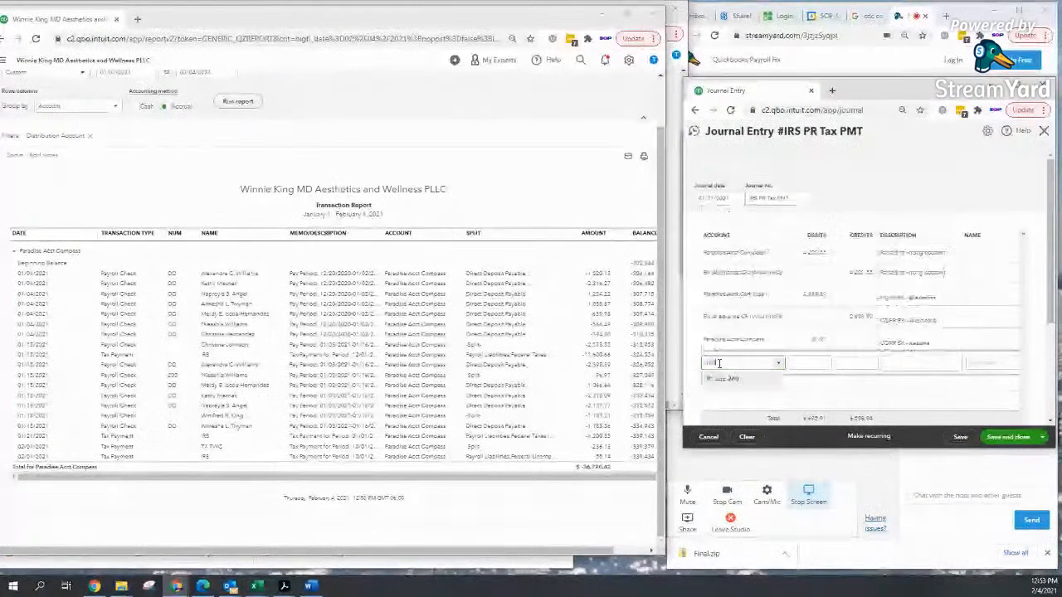
{"action": "key", "text": "BackSpace"}
{"action": "key", "text": "BackSpace"}
{"action": "key", "text": "BackSpace"}
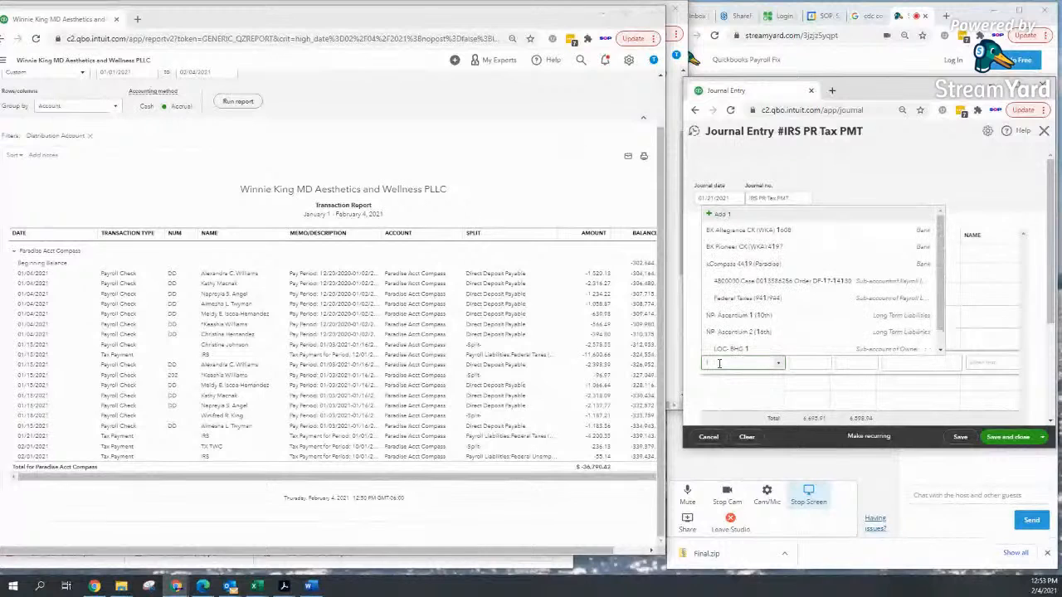
{"action": "type", "text": "160"}
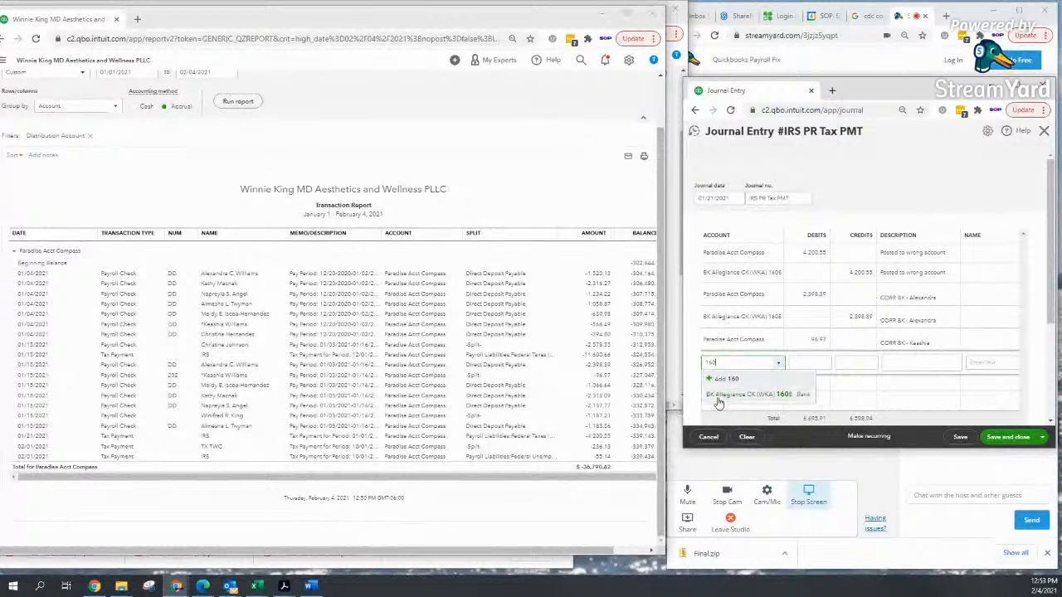
{"action": "left_click", "coordinate": [719, 395]}
{"action": "left_click", "coordinate": [717, 388]}
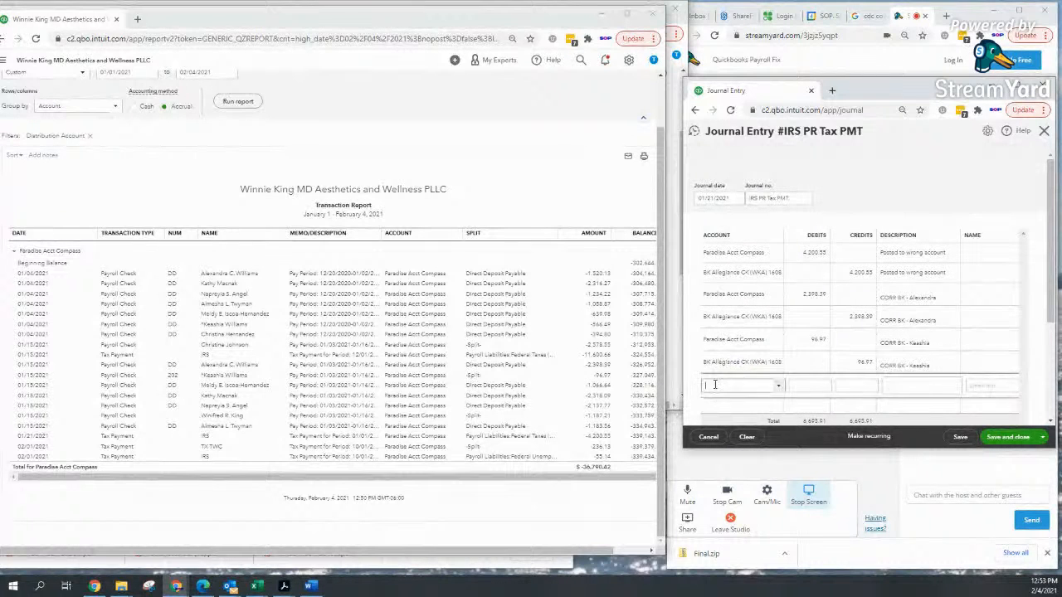
{"action": "scroll", "coordinate": [1015, 407], "scroll_direction": "down", "scroll_amount": 2}
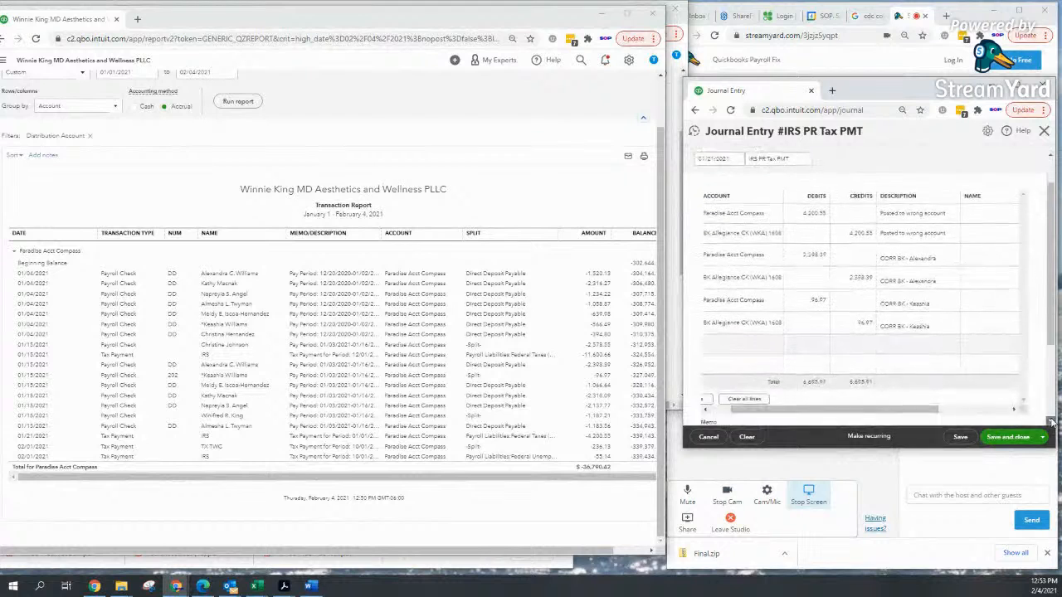
Step: Debit Paradise Acct Compass 1,066.64 on line 7, changing the description to another employee's name
{"action": "left_click", "coordinate": [714, 296]}
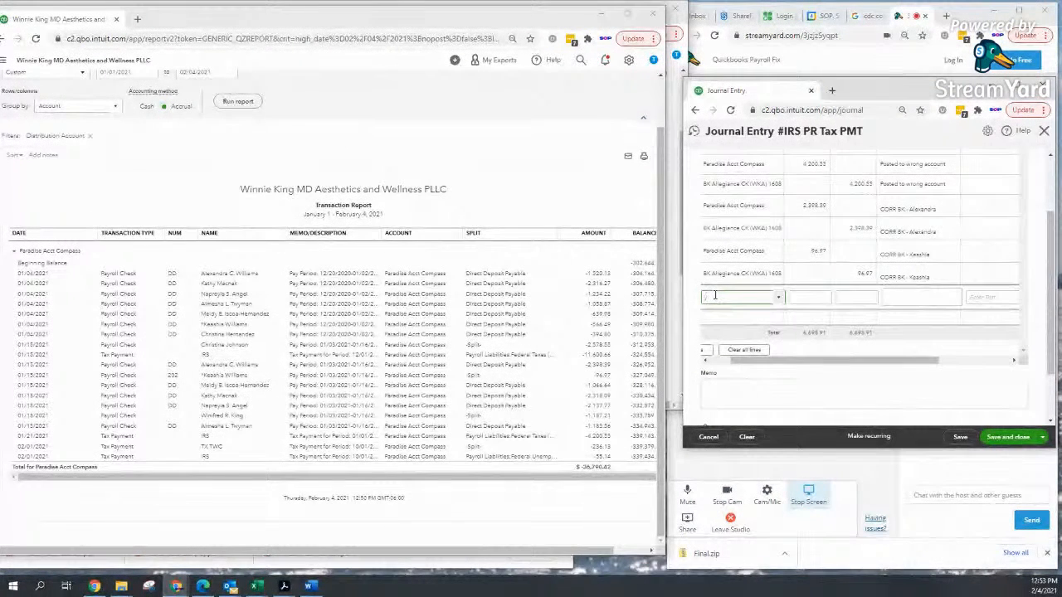
{"action": "type", "text": "Paradise Acct Compass"}
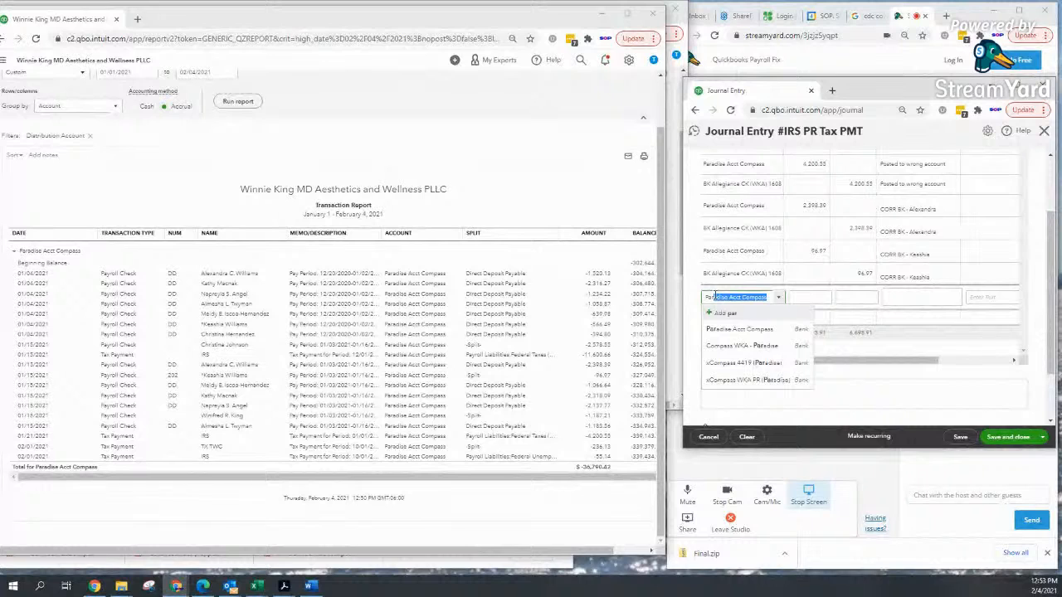
{"action": "key", "text": "Tab"}
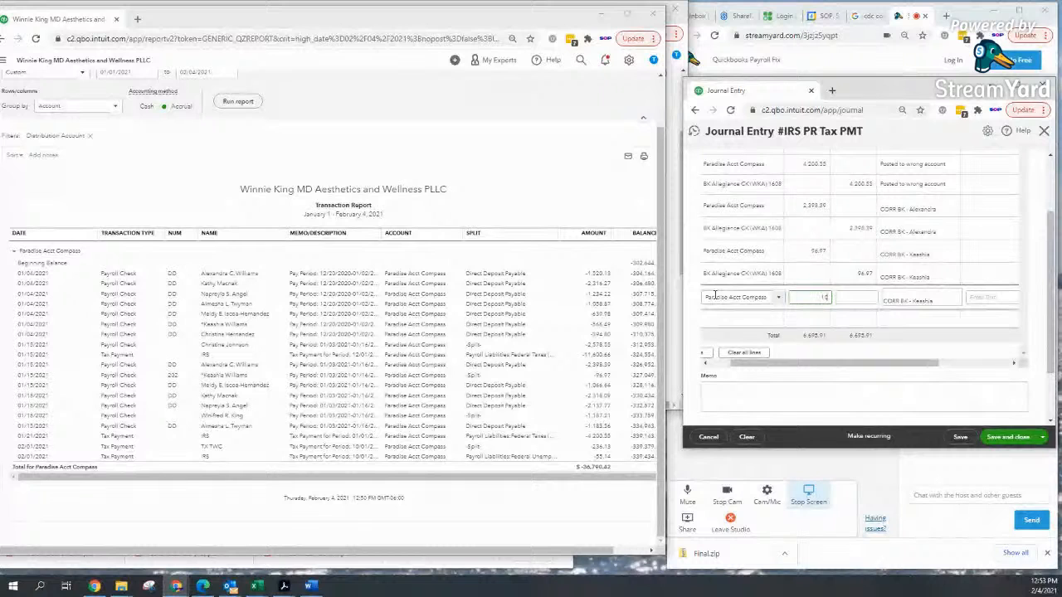
{"action": "type", "text": "866"}
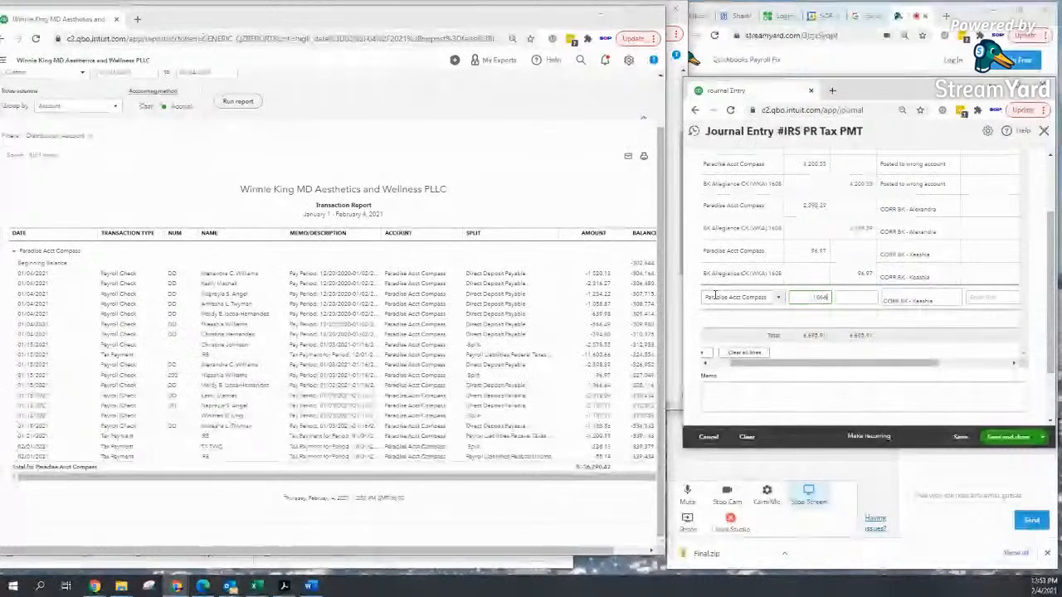
{"action": "type", "text": ".64"}
{"action": "key", "text": "Tab"}
{"action": "key", "text": "Tab"}
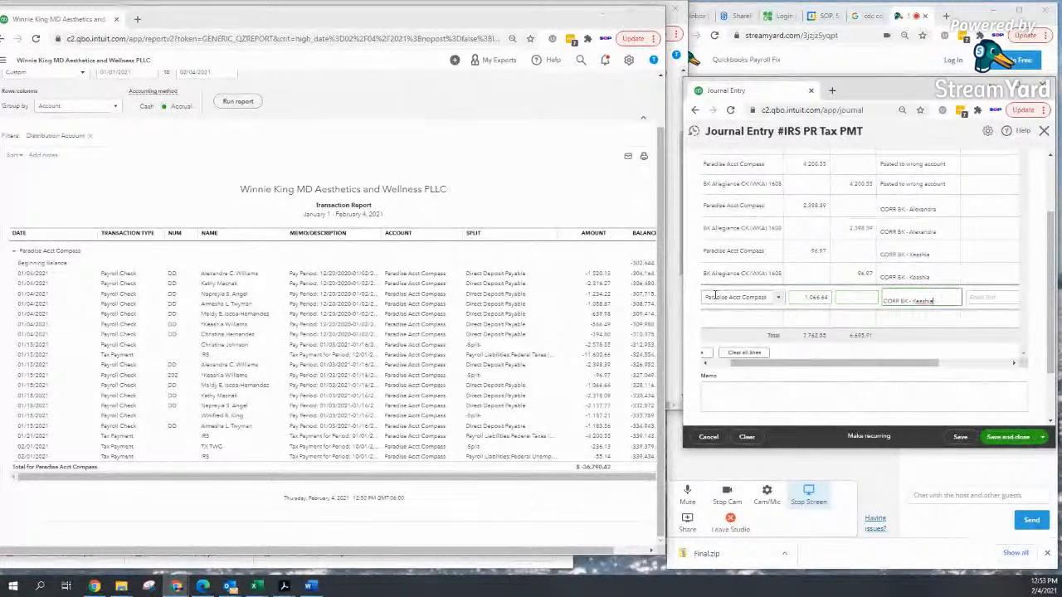
{"action": "key", "text": "BackSpace"}
{"action": "key", "text": "BackSpace"}
{"action": "key", "text": "BackSpace"}
{"action": "key", "text": "BackSpace"}
{"action": "key", "text": "BackSpace"}
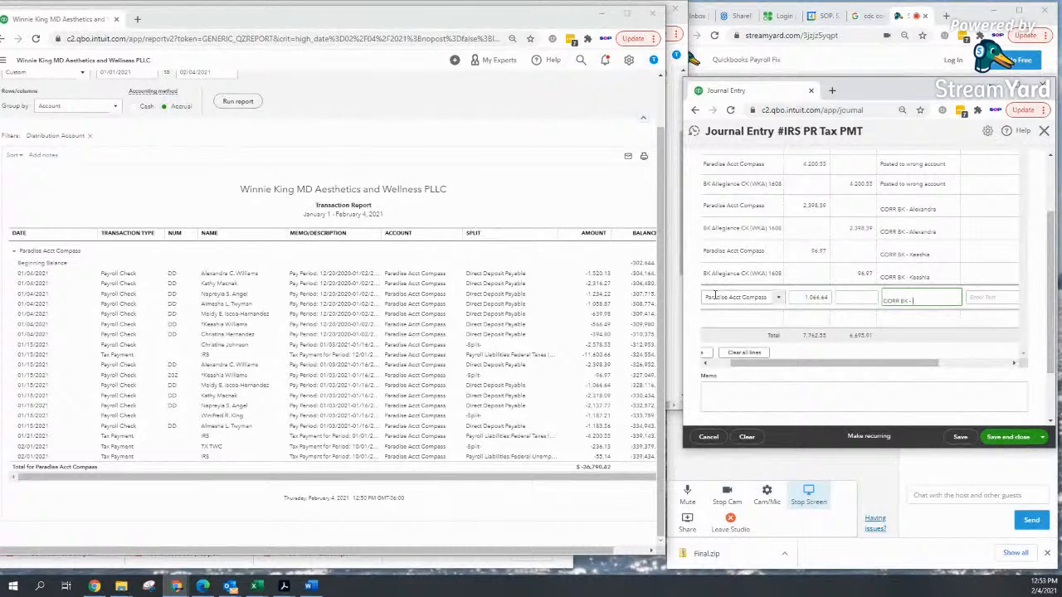
{"action": "type", "text": "Mel"}
{"action": "type", "text": "d"}
{"action": "type", "text": "y"}
{"action": "key", "text": "Tab"}
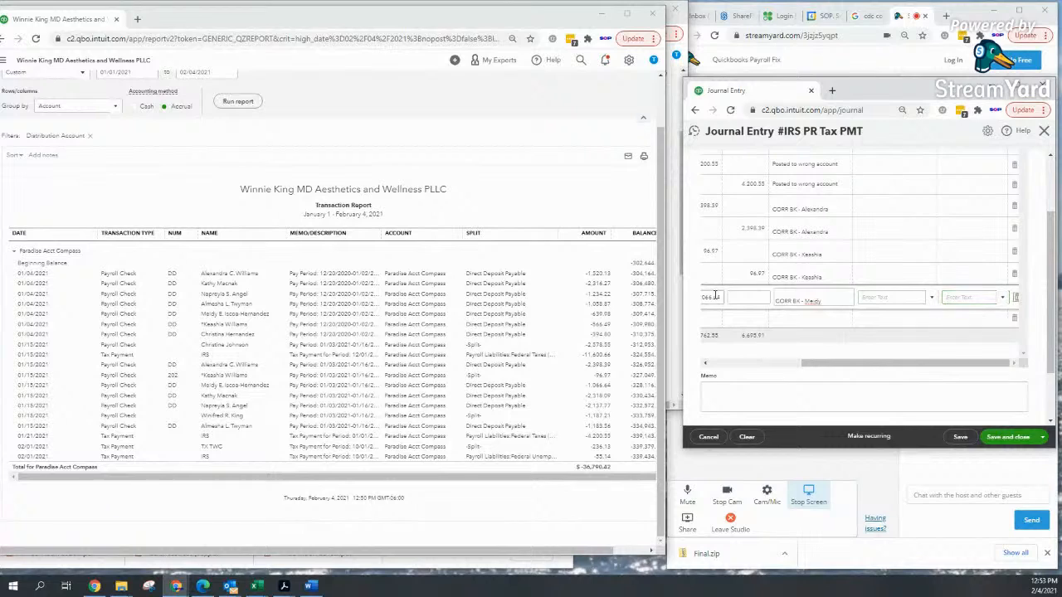
Step: Credit BK Allegiance CK (WKA) 1608 1,066.64 on line 8, balancing the entry at 7,762.55
{"action": "key", "text": "Tab"}
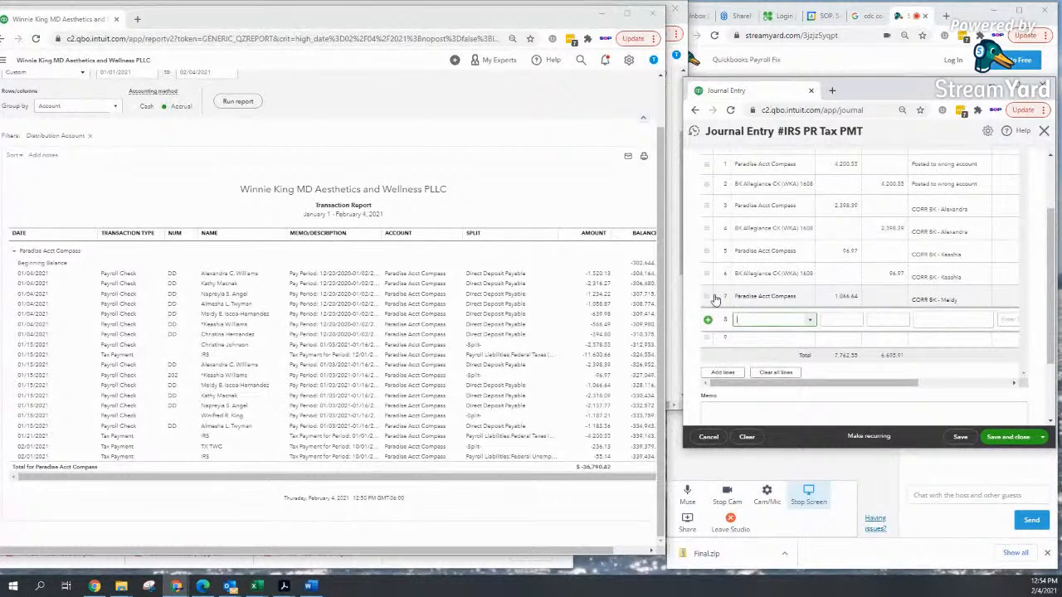
{"action": "type", "text": "bk"}
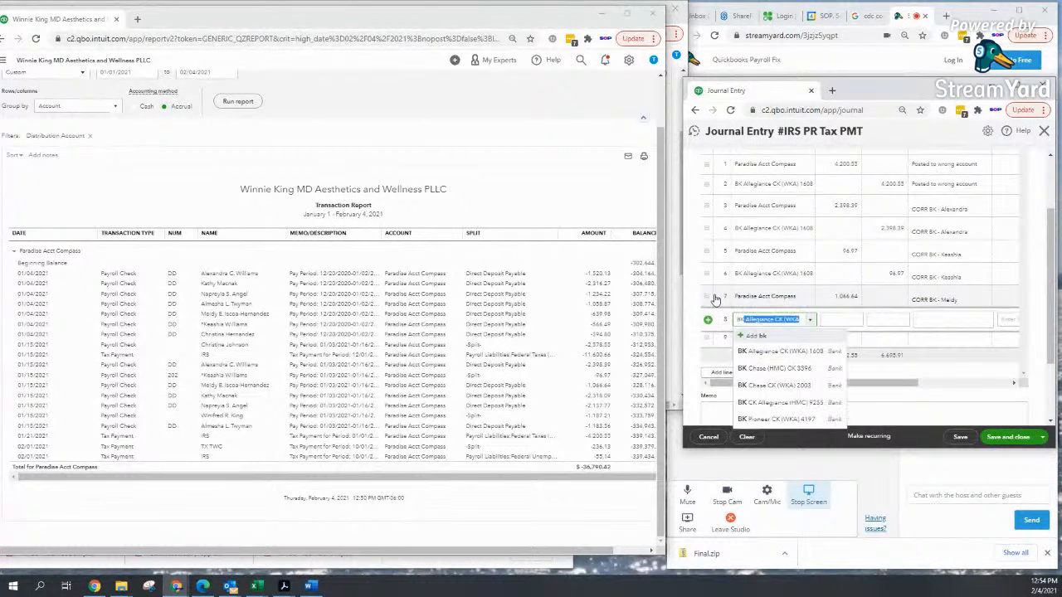
{"action": "left_click", "coordinate": [751, 352]}
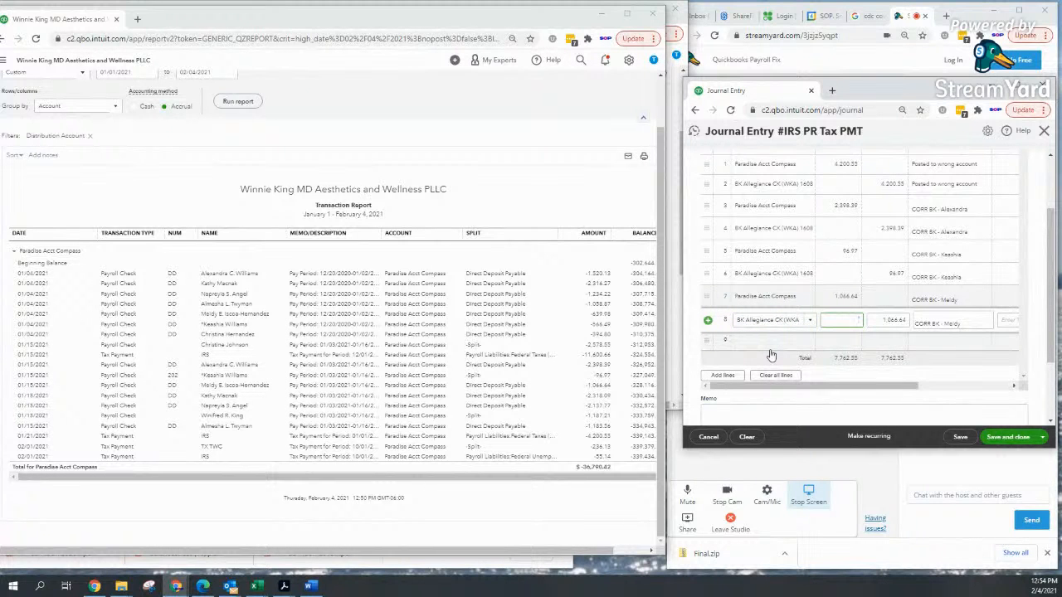
{"action": "left_click", "coordinate": [1025, 380]}
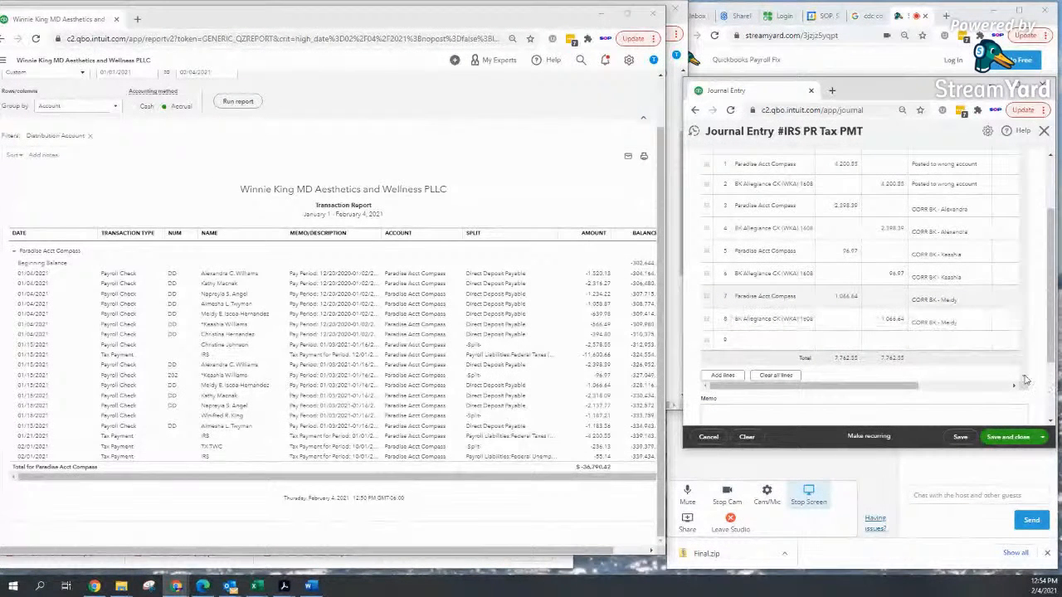